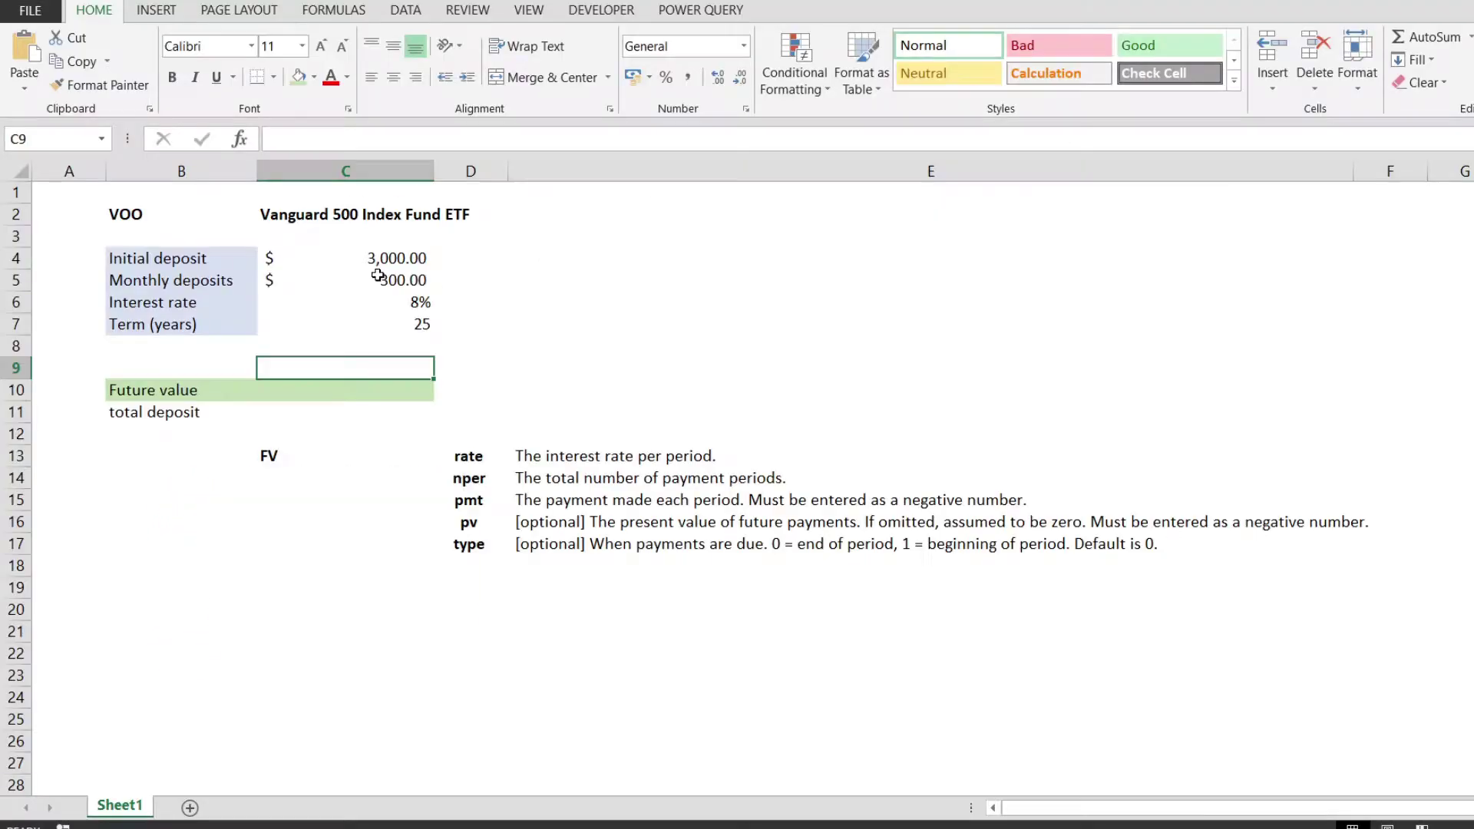
Step: Select the whole calculator area, then the VOO ticker and fund name cells
left_click(379, 258)
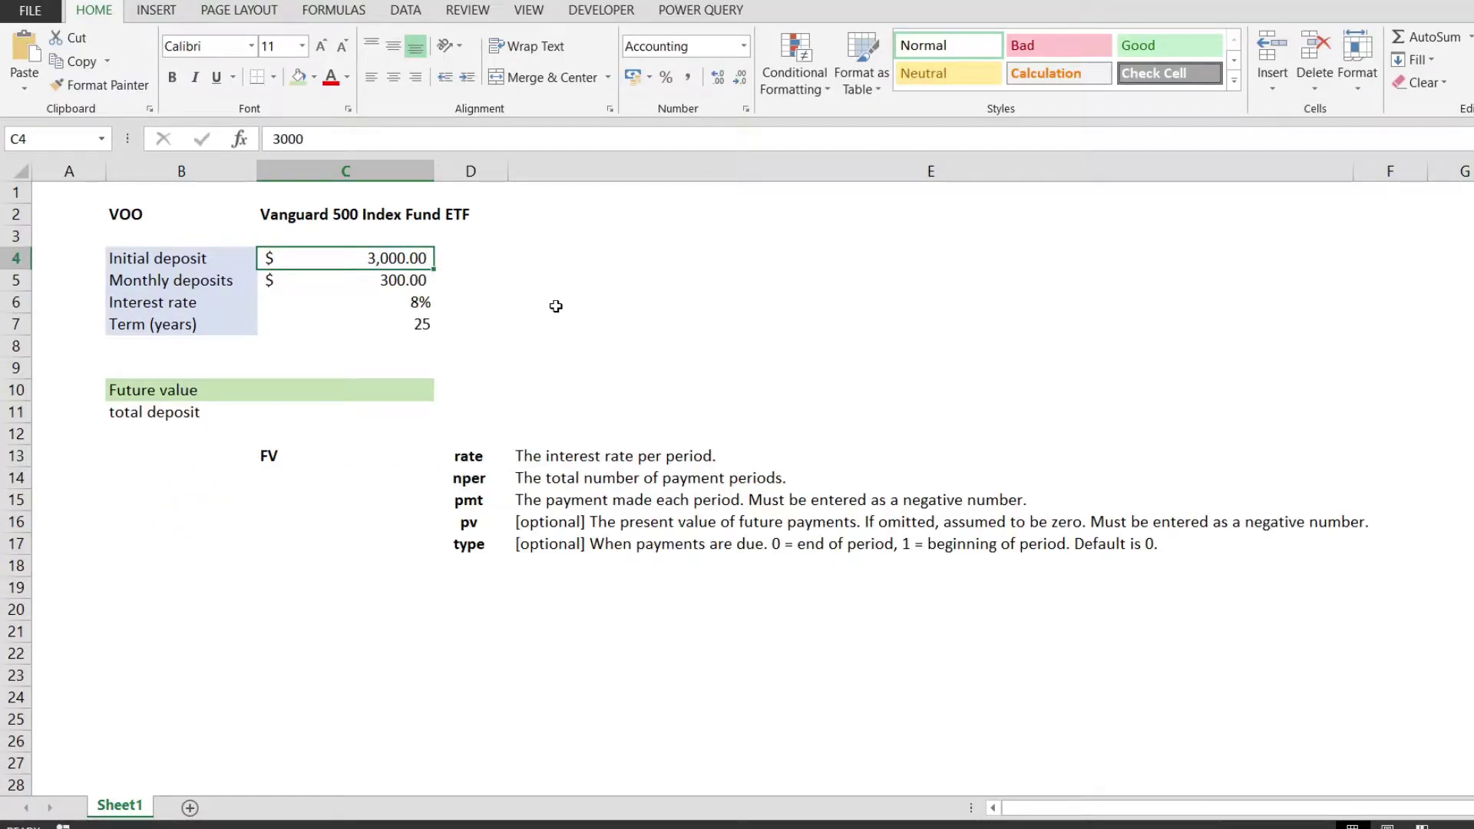
key("XF86AudioRaiseVolume")
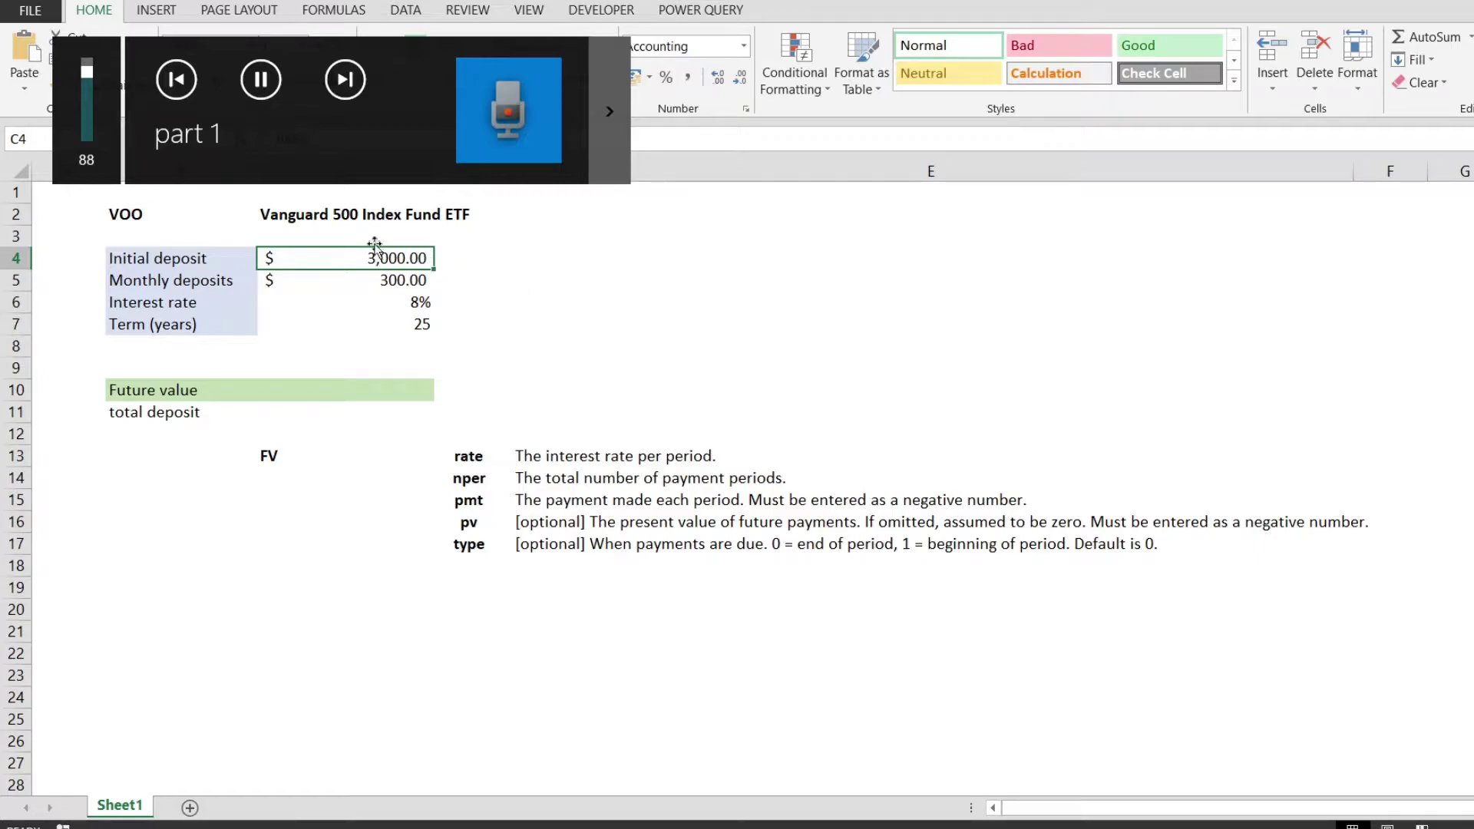
left_click_drag(191, 213, 810, 627)
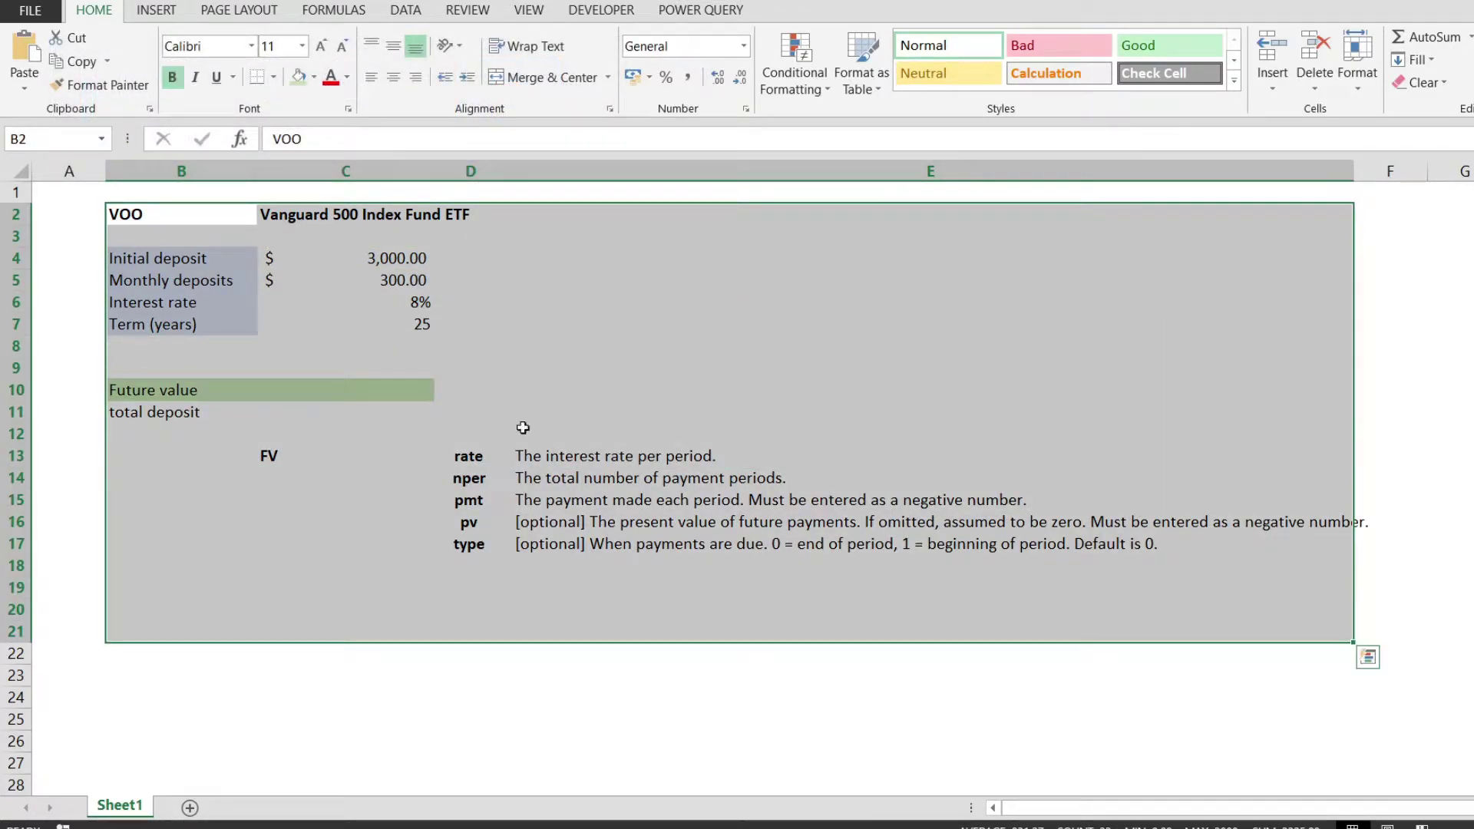
left_click(179, 214)
key("Right")
key("Left")
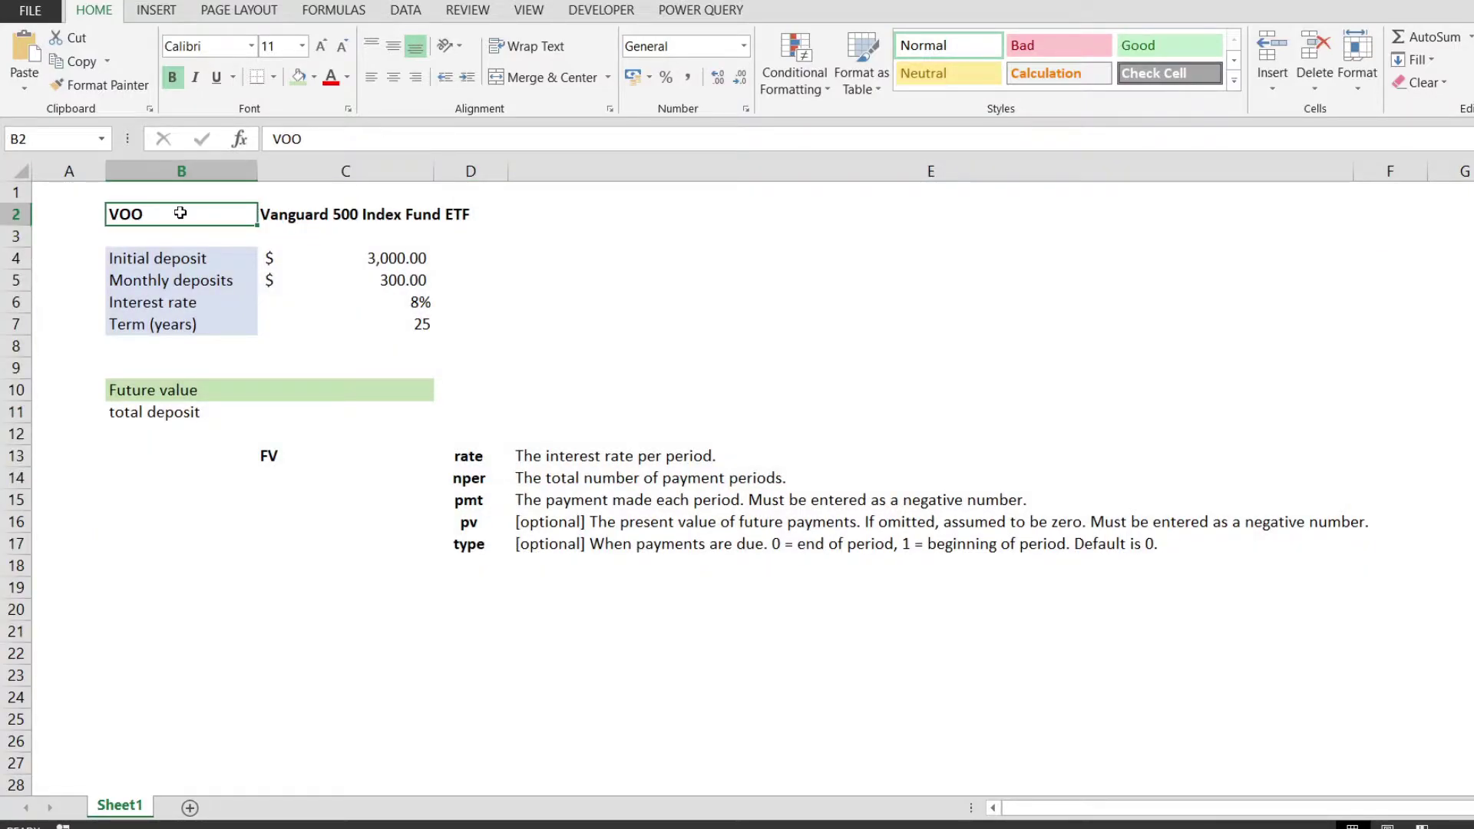
key("shift+Right")
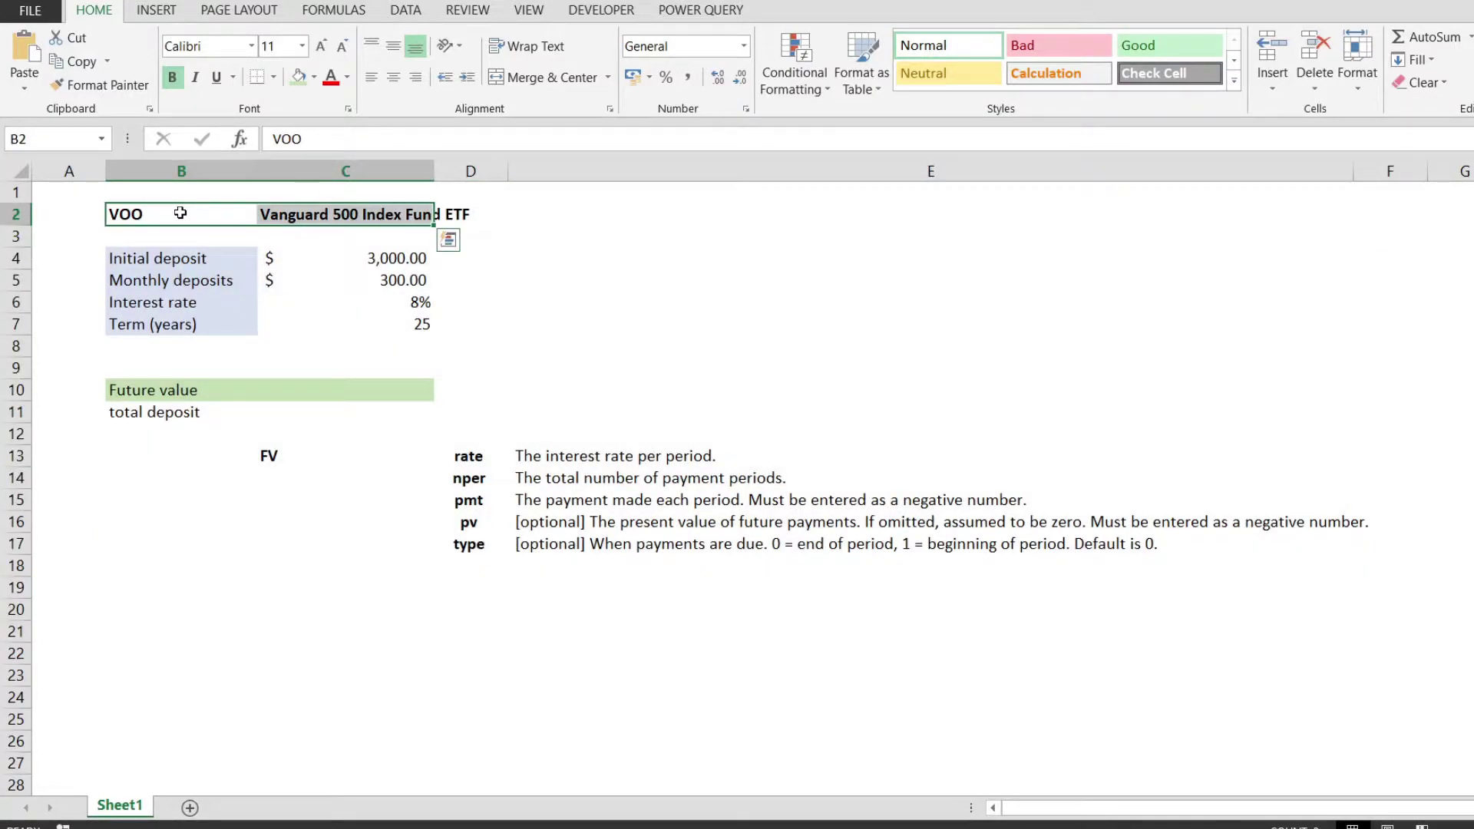
key("Right")
key("Left")
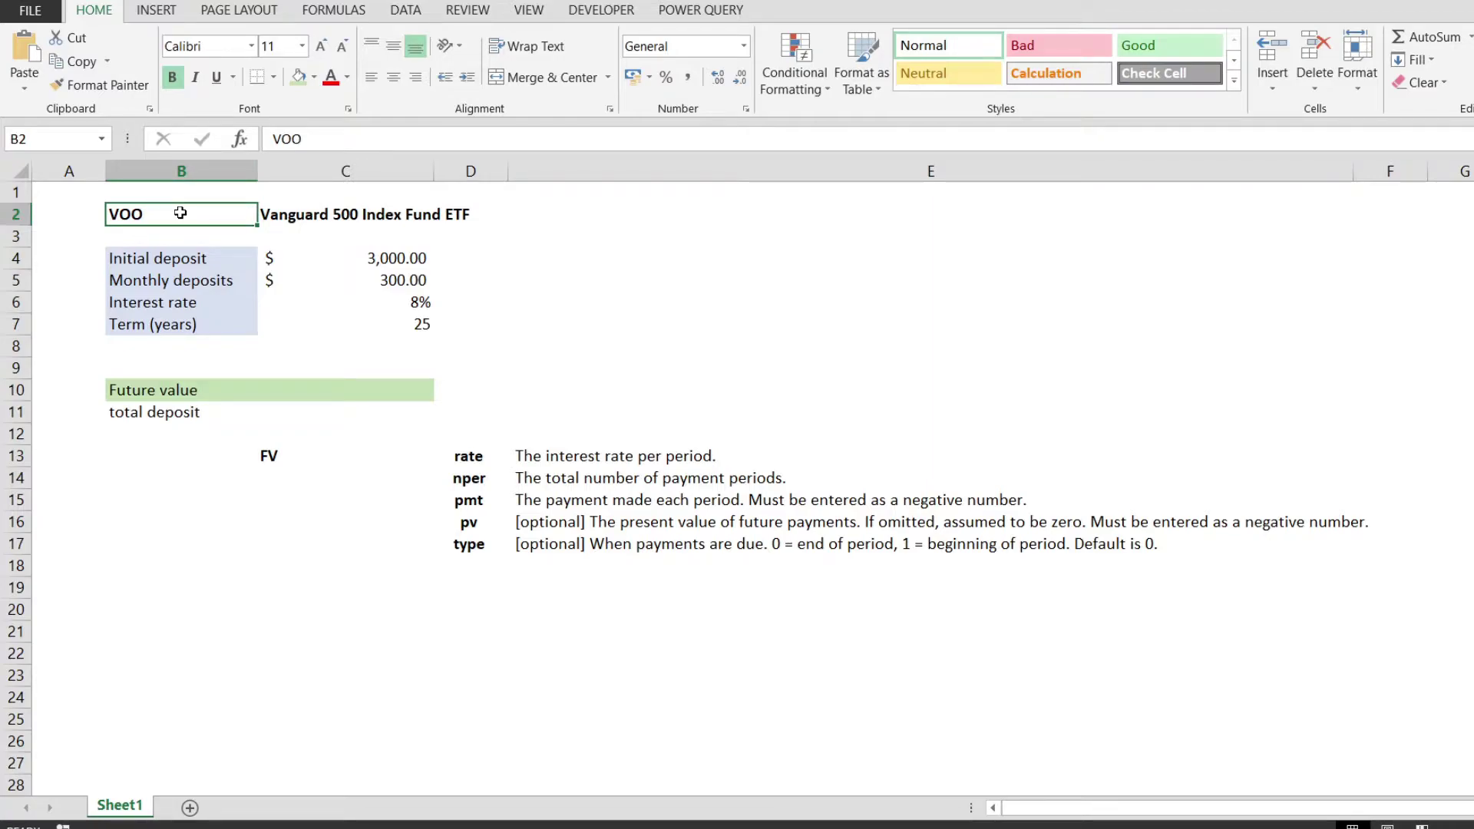
Step: Try bold on the 3,000 initial deposit and the 300 monthly deposits row, then remove it
left_click(336, 263)
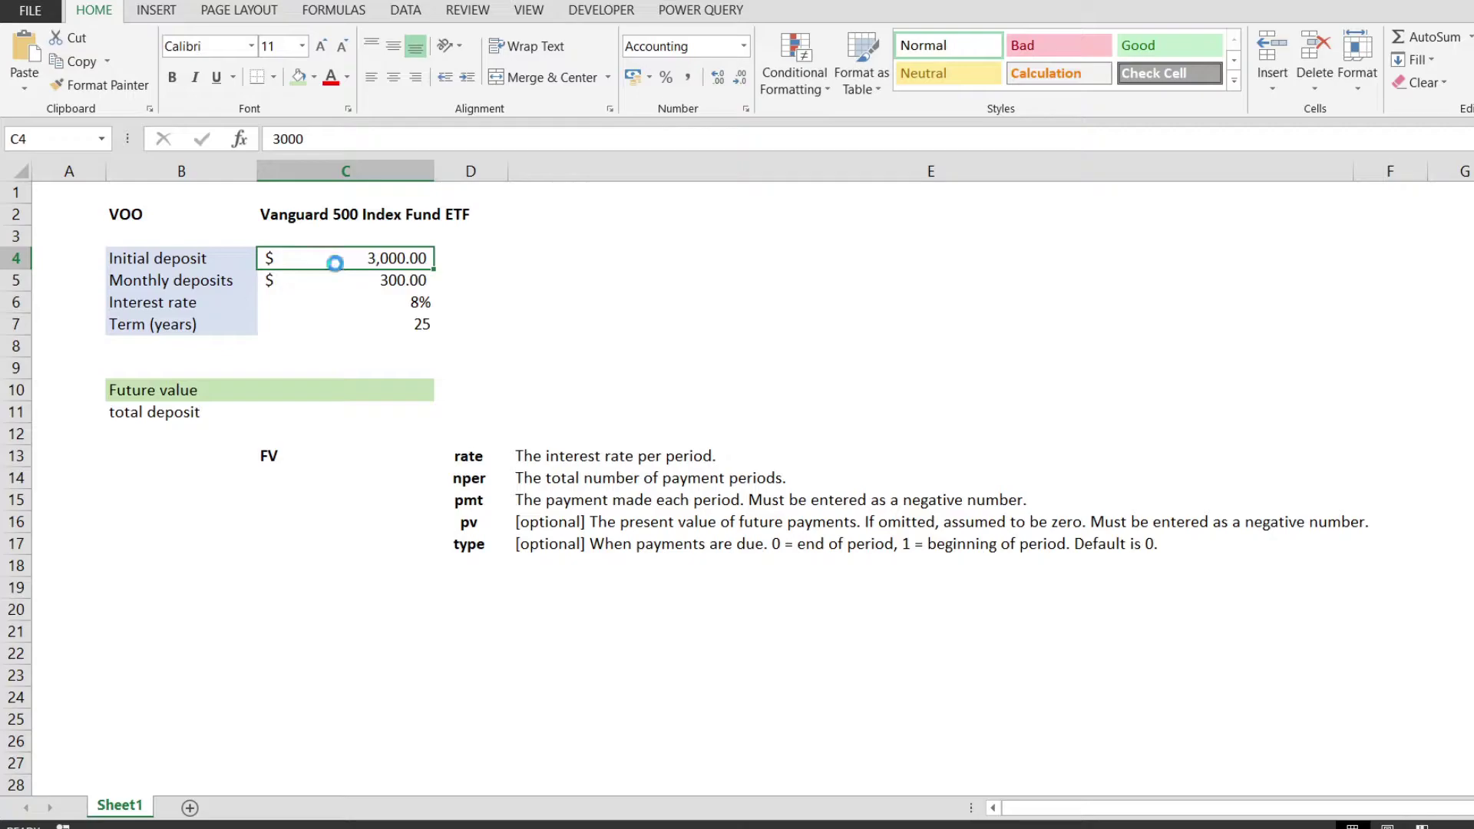
key("ctrl+b")
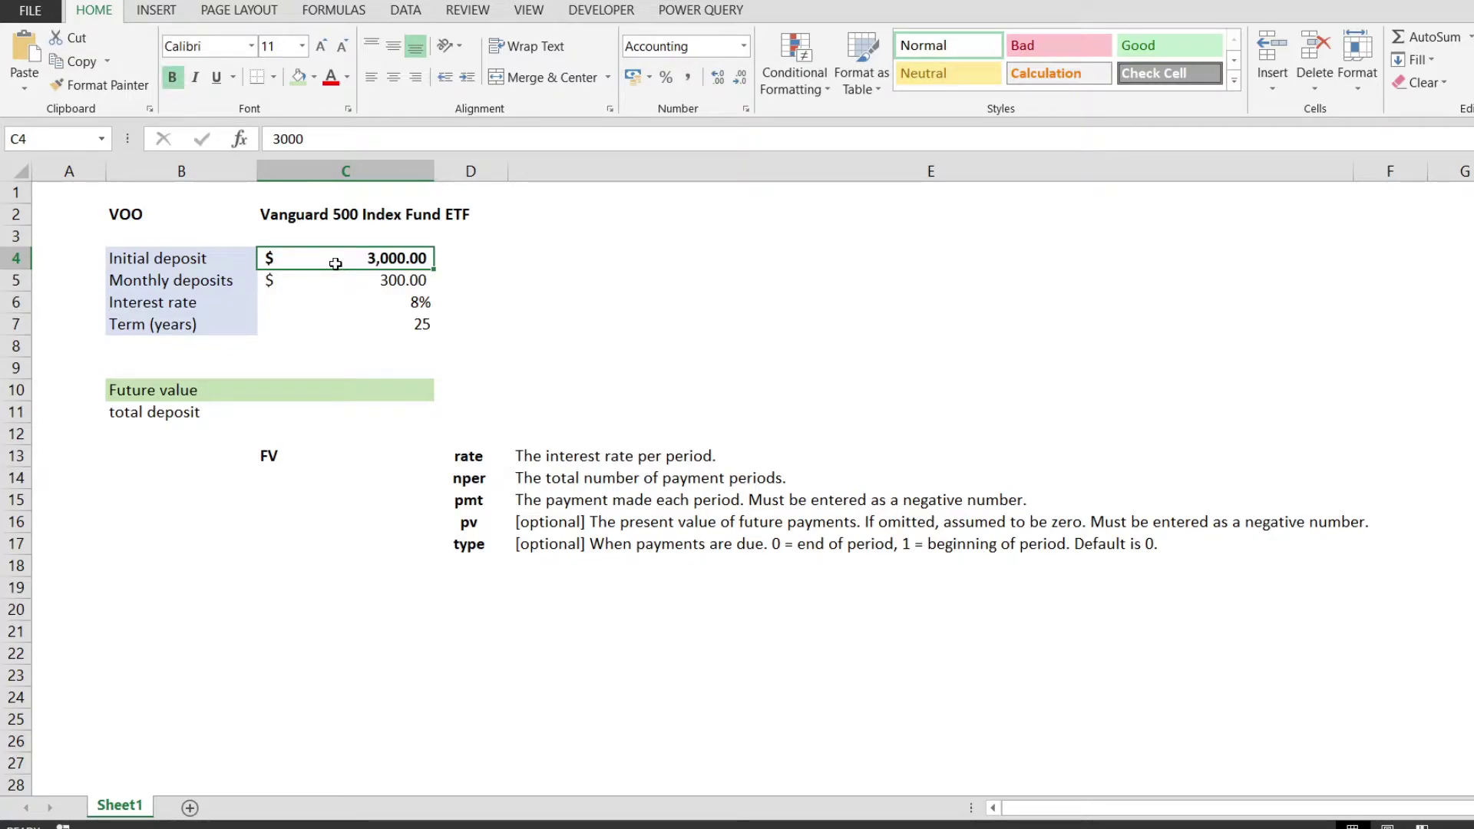
key("ctrl+b")
key("Down")
key("ctrl+b")
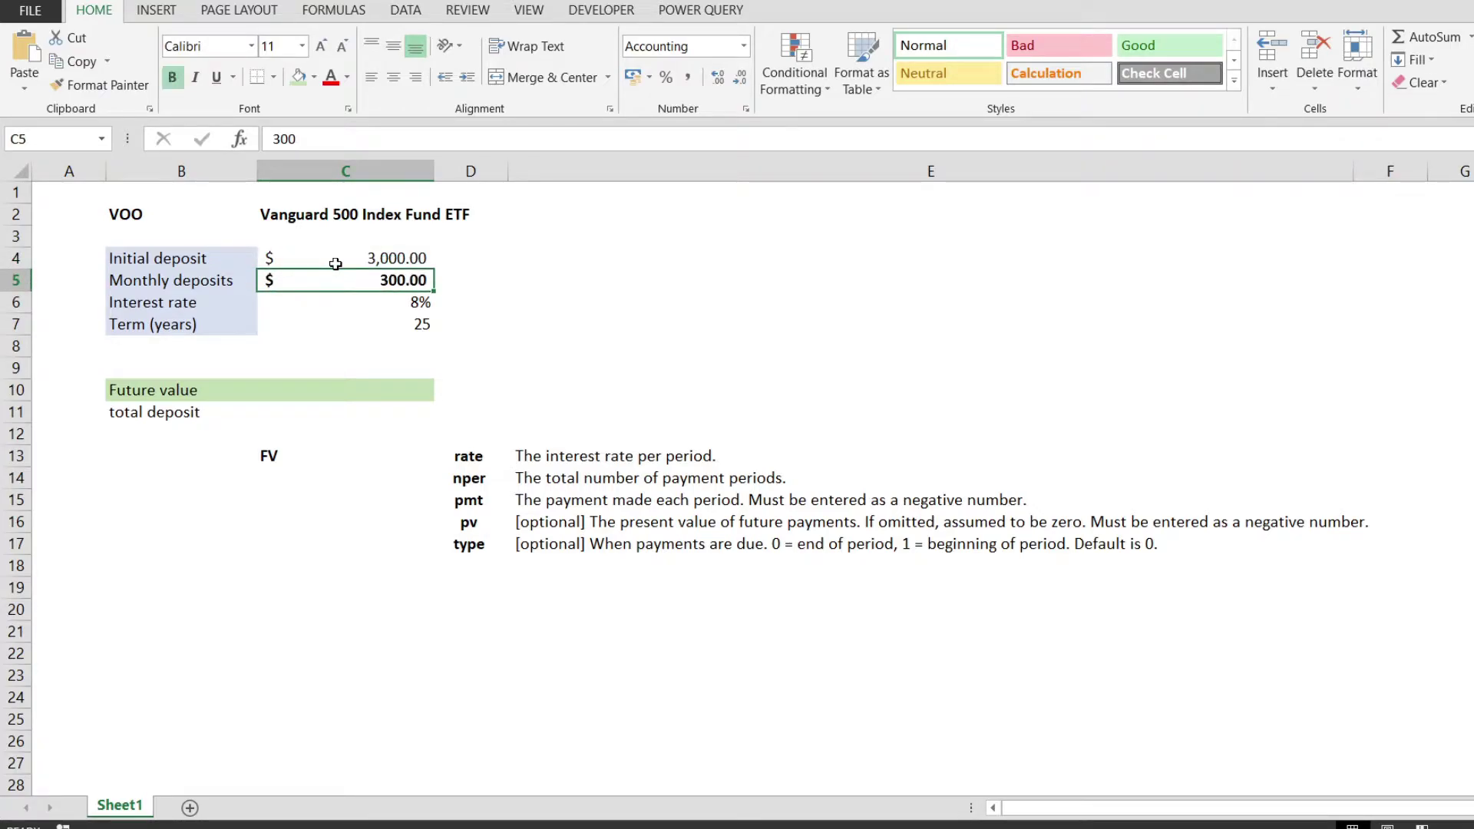
key("Left")
key("shift+Right")
key("ctrl+b")
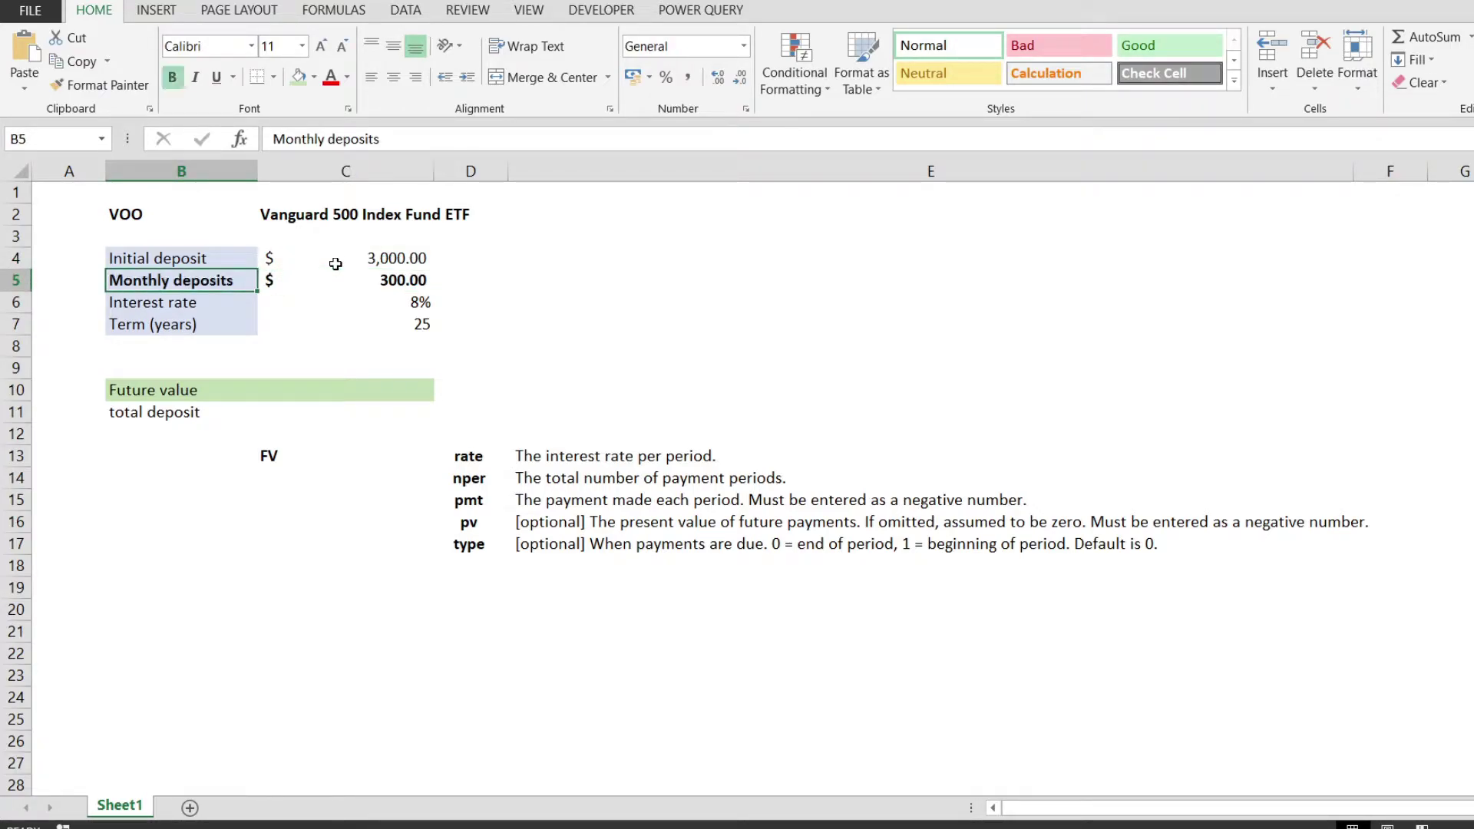
key("ctrl+b")
Step: Make the 8% interest rate in C6 bold
key("Down")
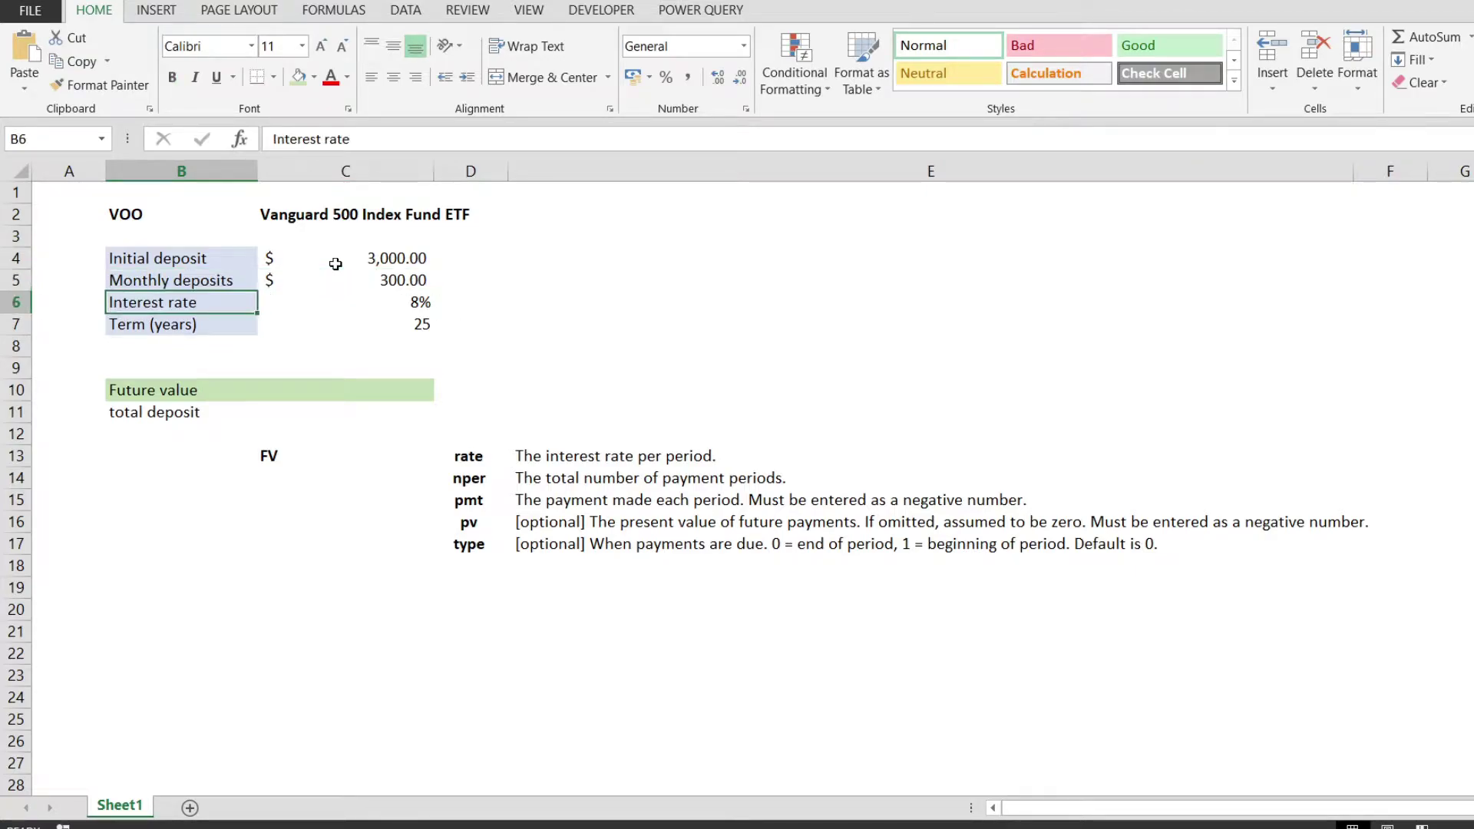
key("Right")
key("ctrl+b")
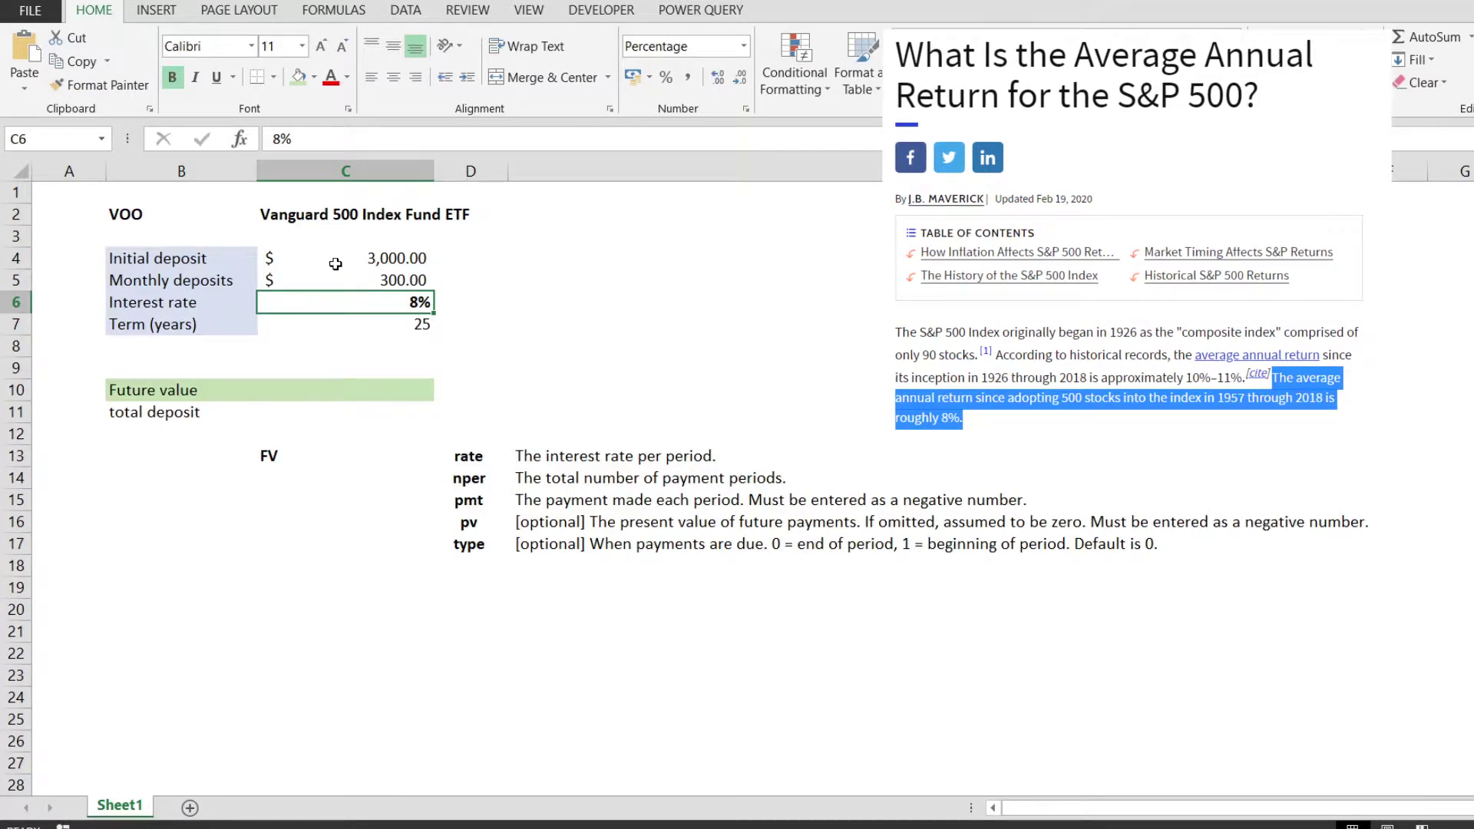
Step: Remove bold from the 8% in C6 and bold the 25 in C7
key("ctrl+b")
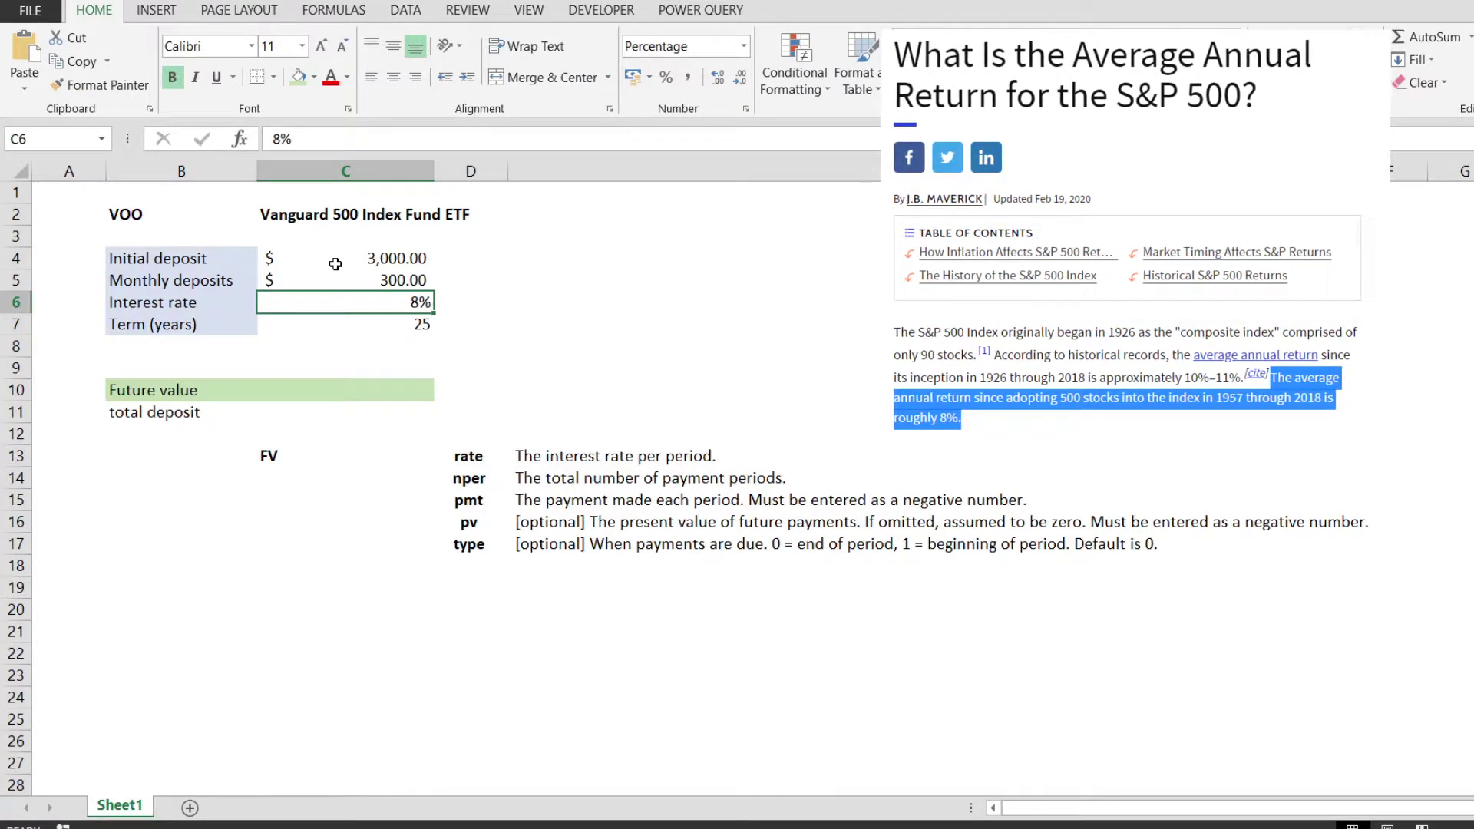
key("Down")
key("ctrl+b")
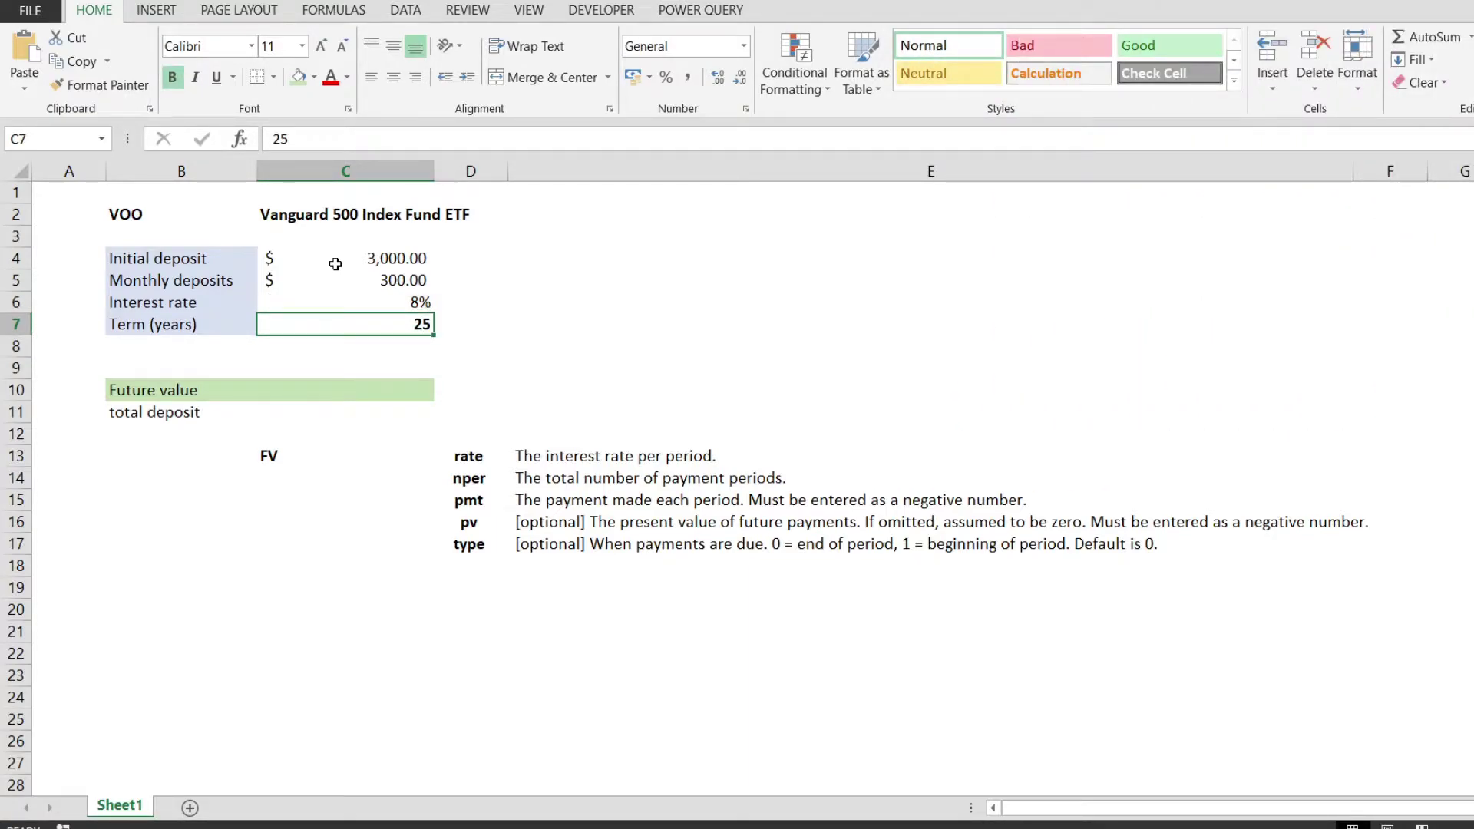
Step: Unbold the 25-year term and select the FV rate argument row with its description
key("ctrl+b")
left_click(355, 457)
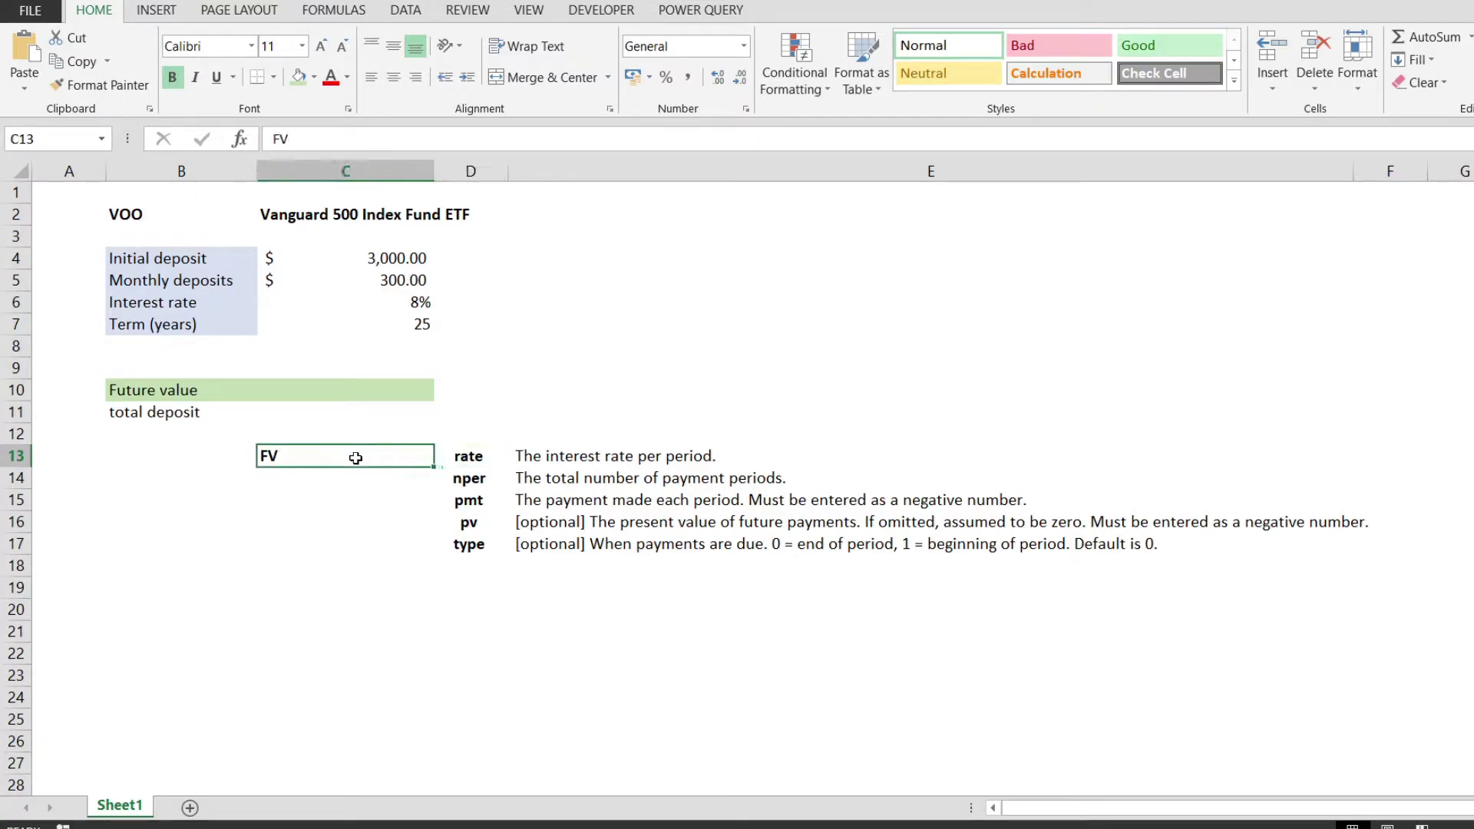
key("Right")
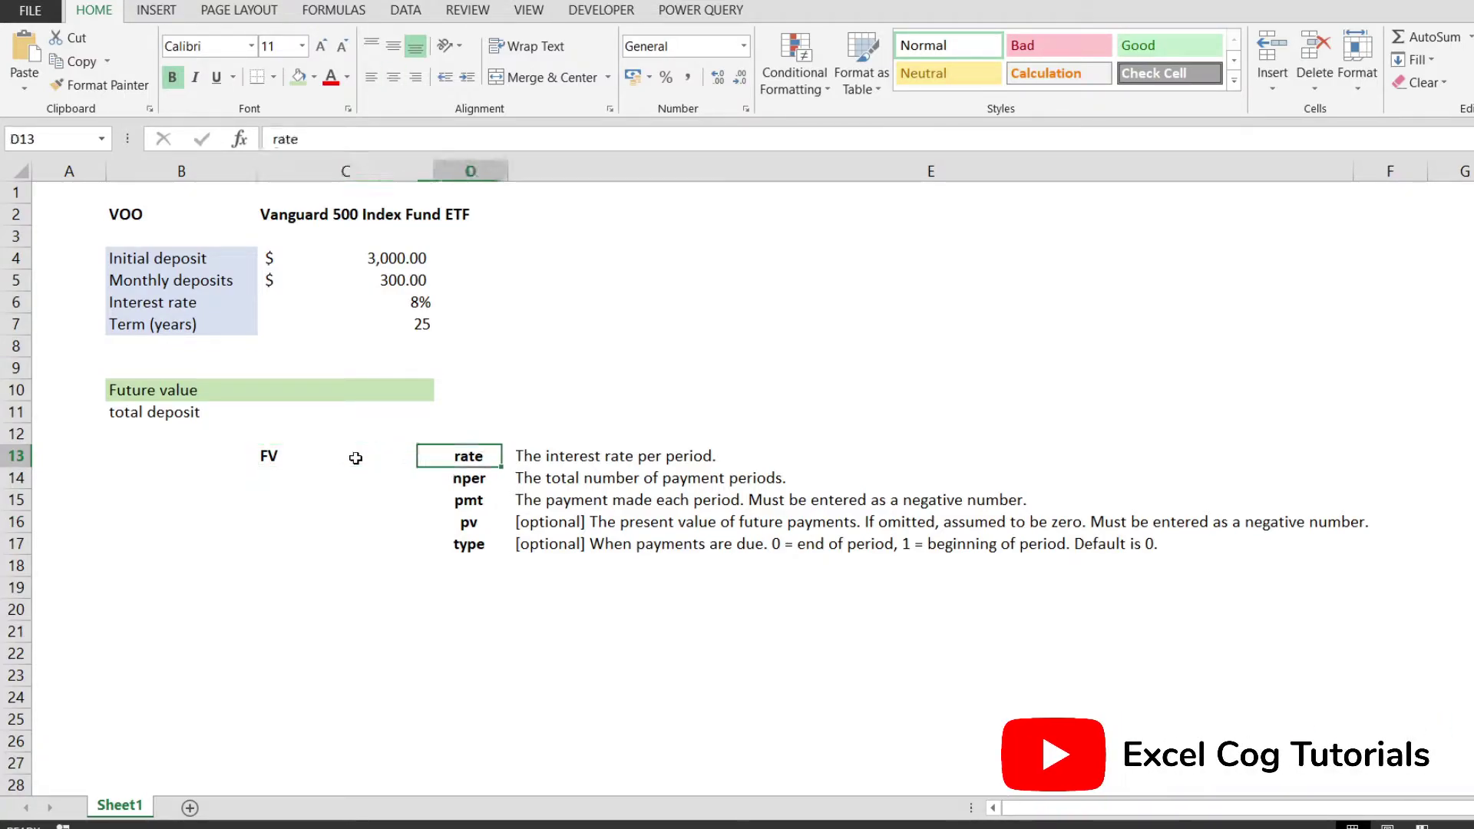
key("shift+Down")
key("shift+Down")
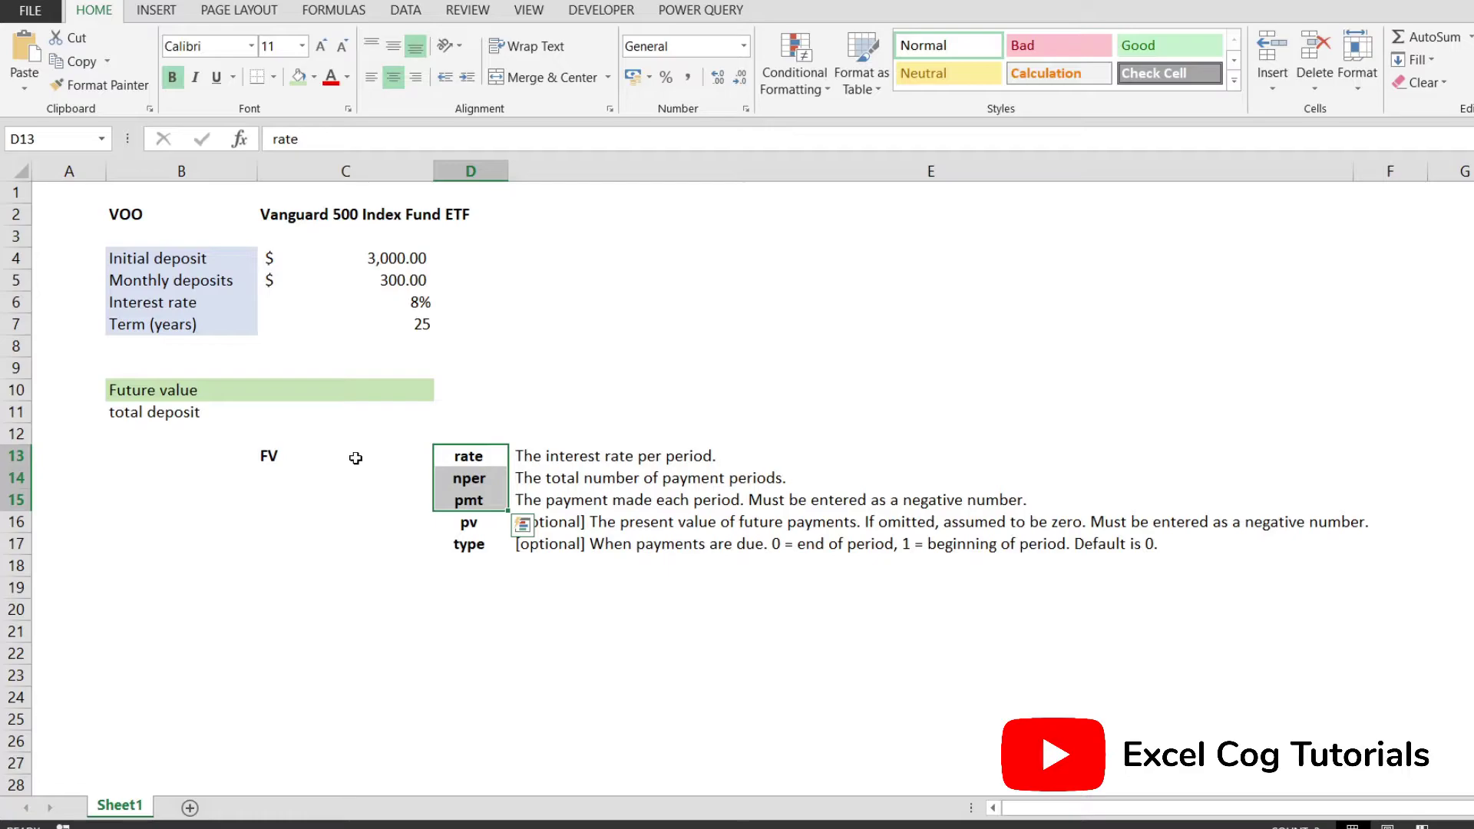
key("Down")
key("Down")
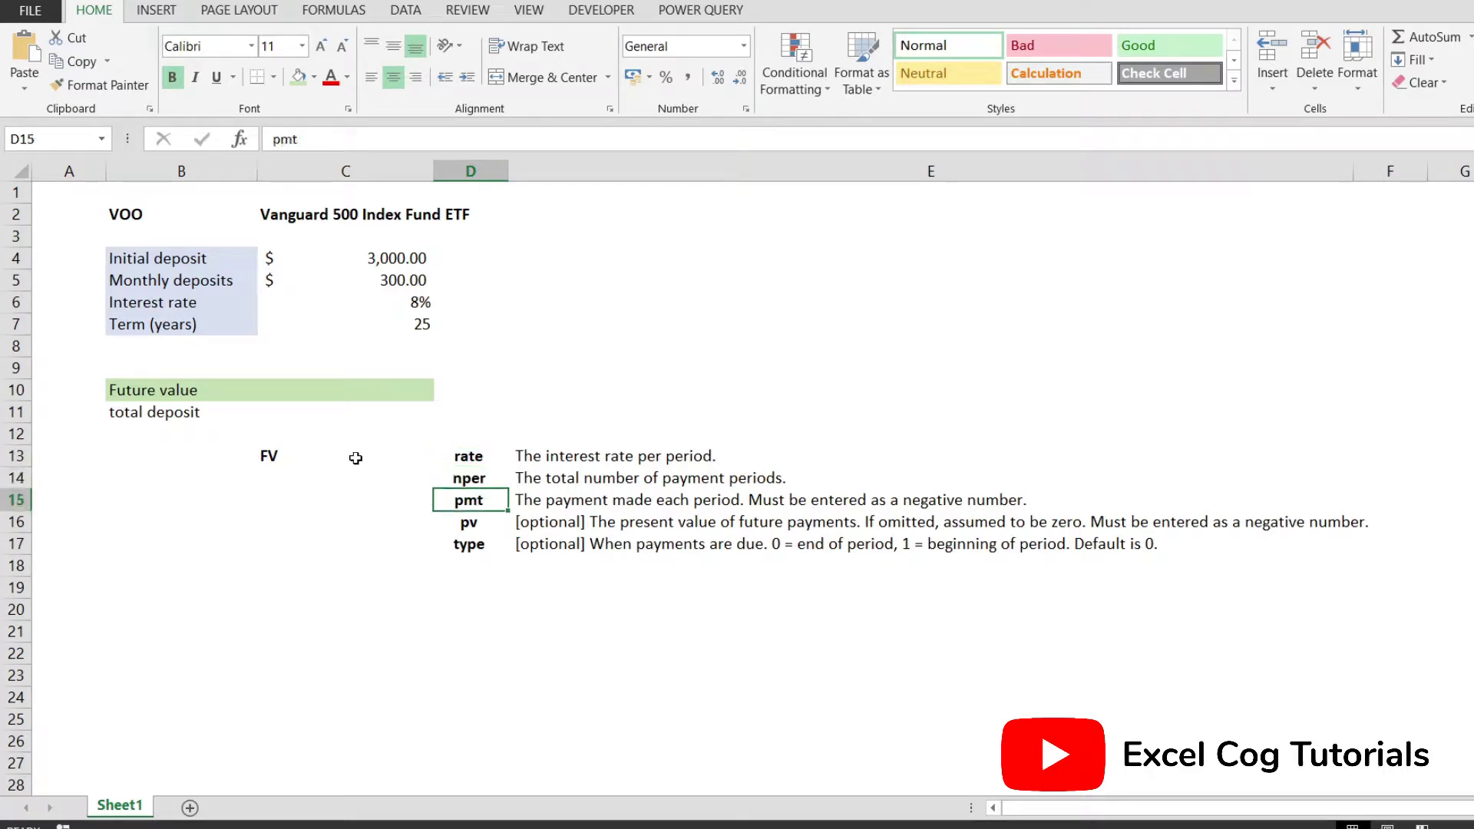
key("Up")
key("Up")
key("shift+Right")
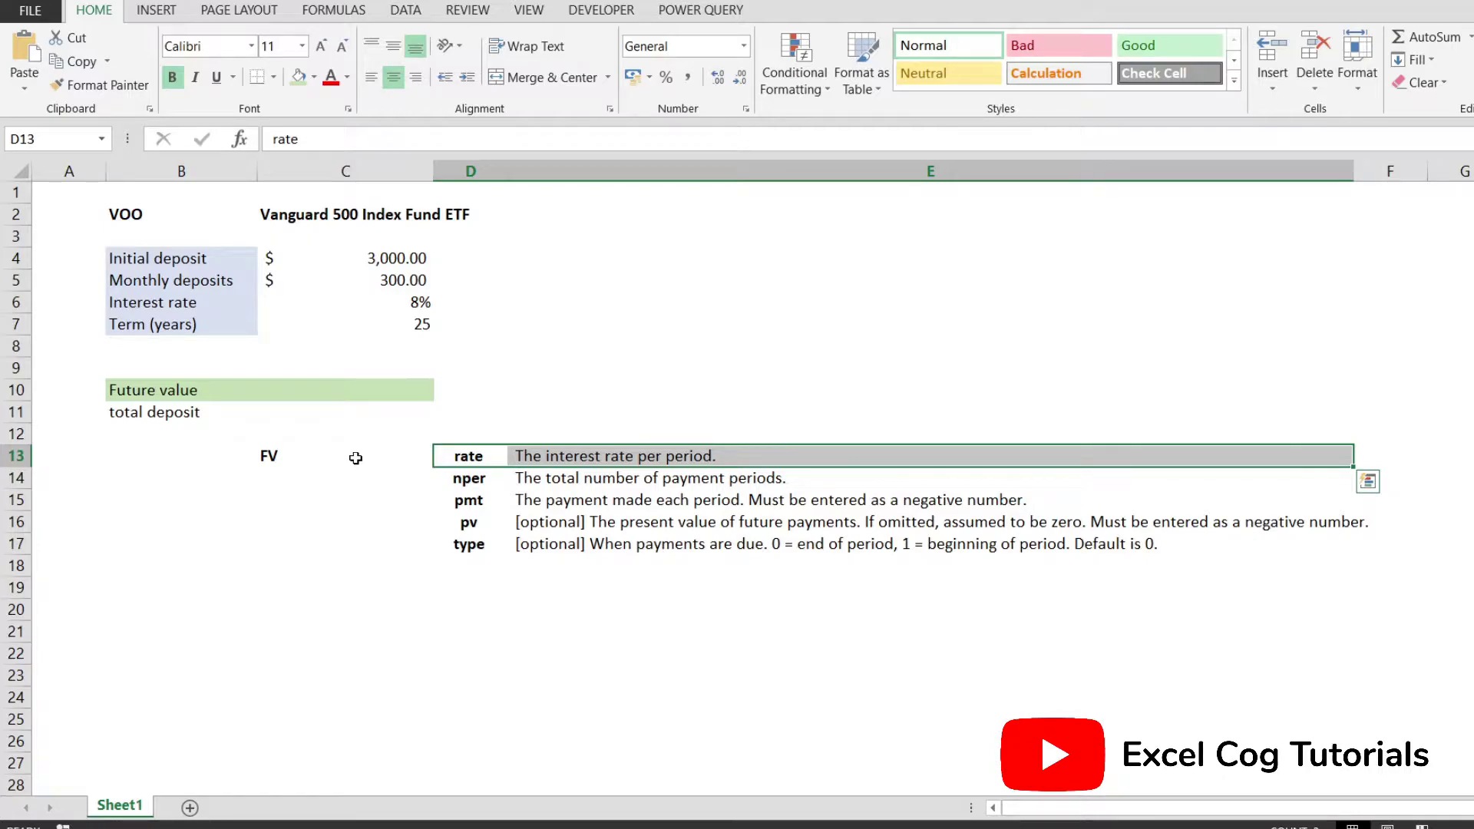
Step: Select the nper and pmt argument rows with their descriptions
key("Left")
key("Right")
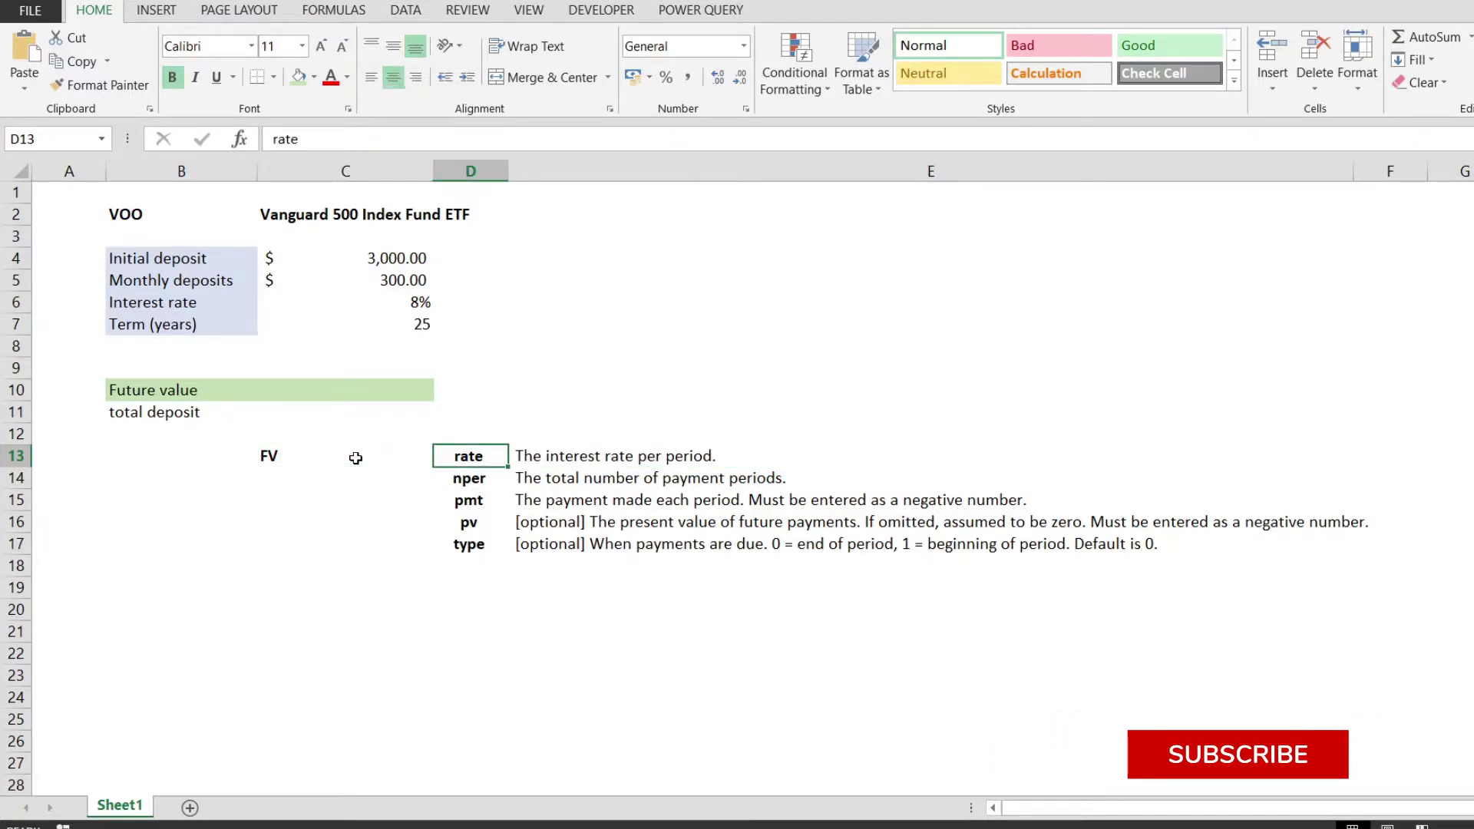
key("Down")
key("shift+Right")
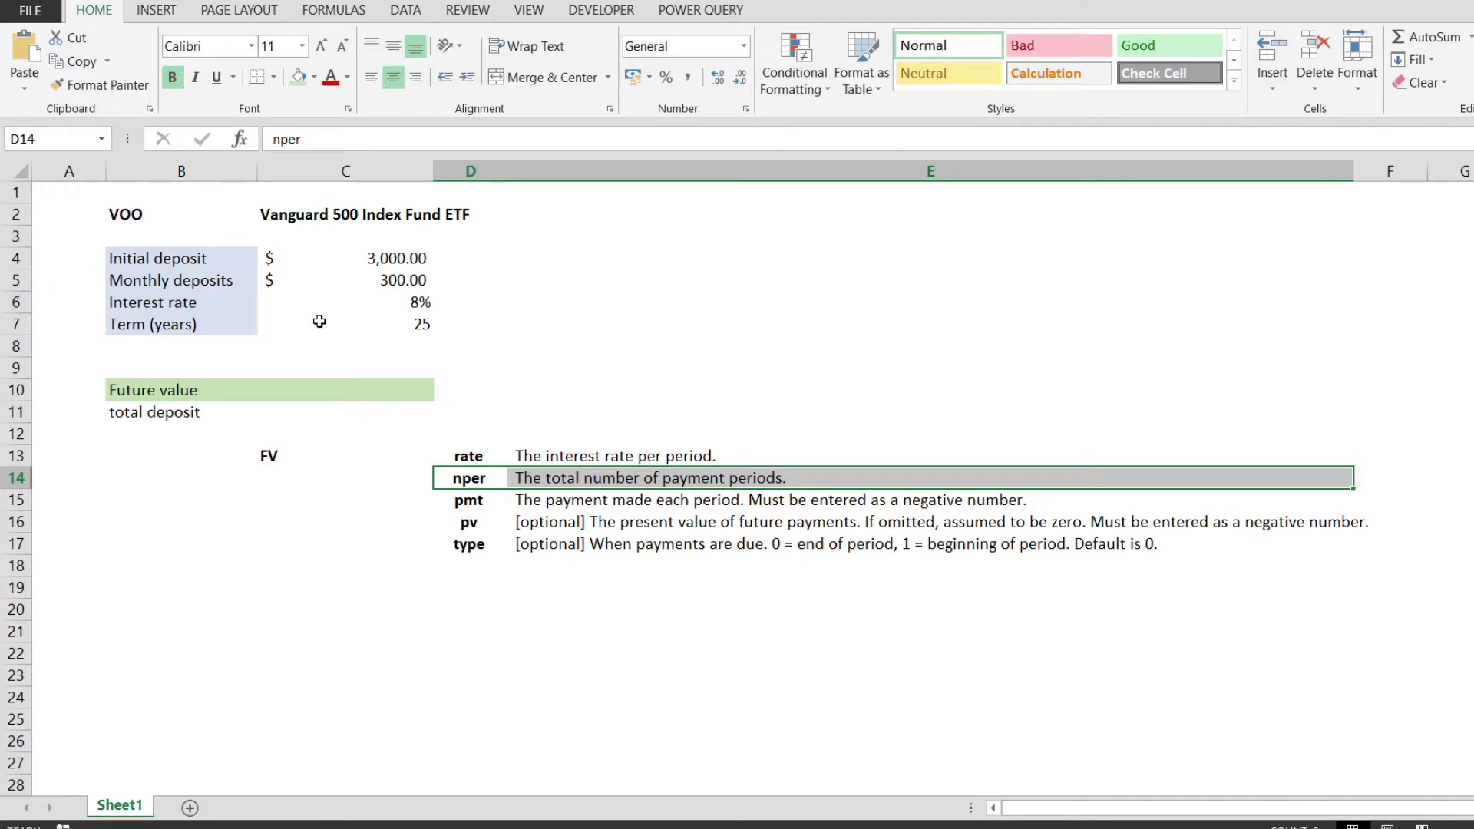
left_click(465, 503)
key("shift+Right")
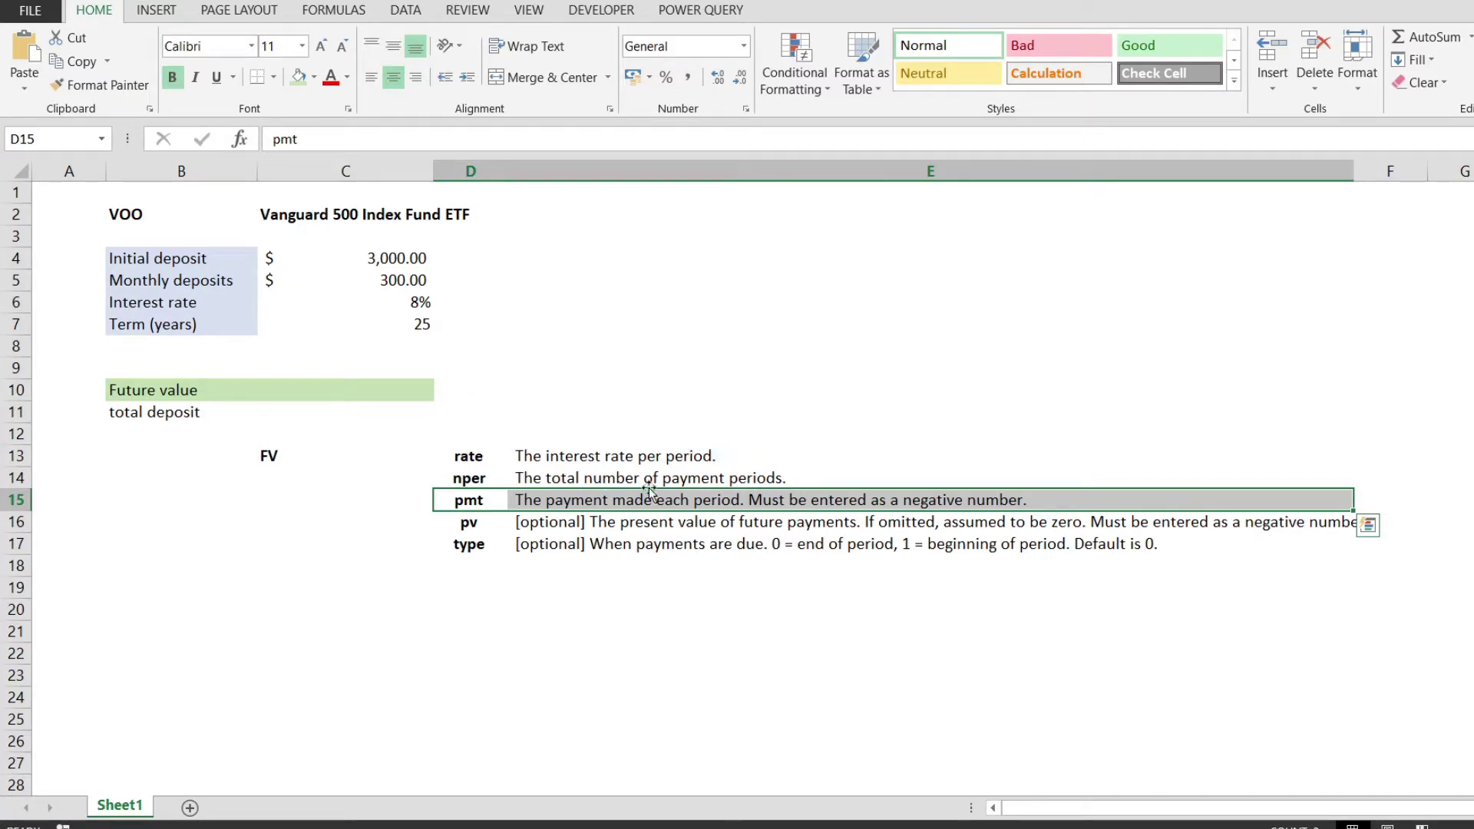
key("Escape")
left_click(463, 523)
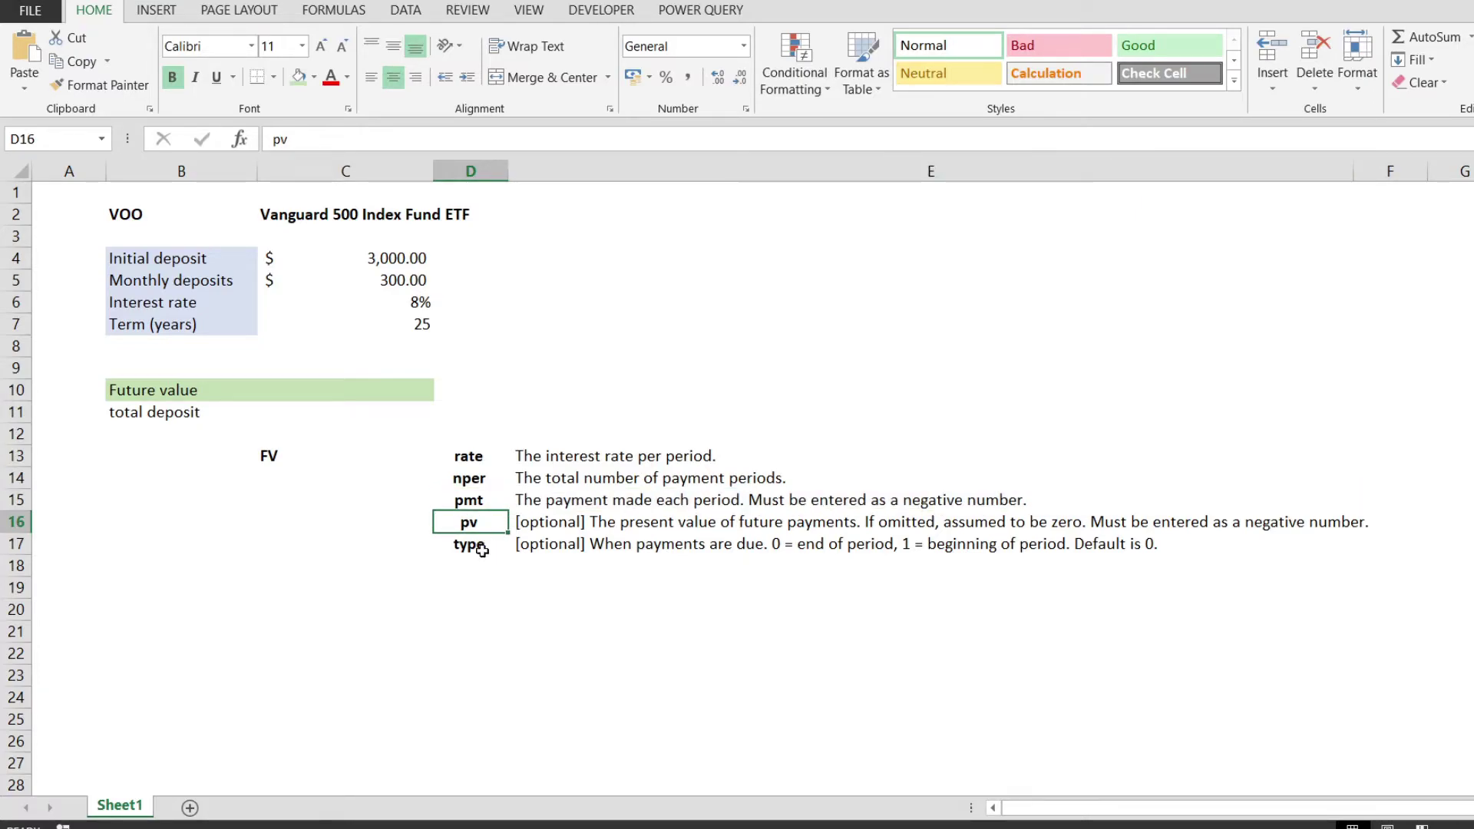
left_click_drag(482, 550, 469, 528)
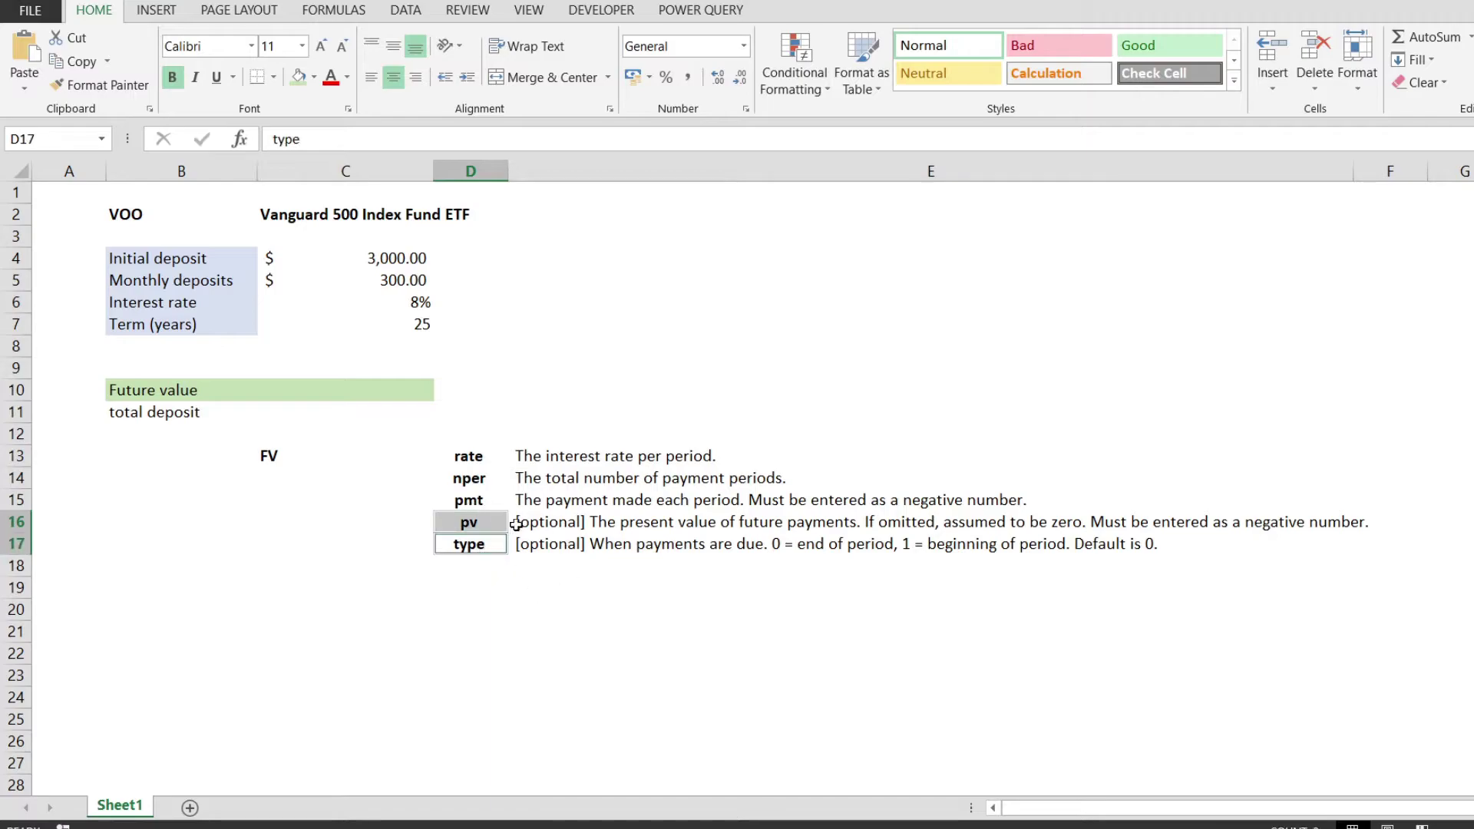
left_click(610, 523)
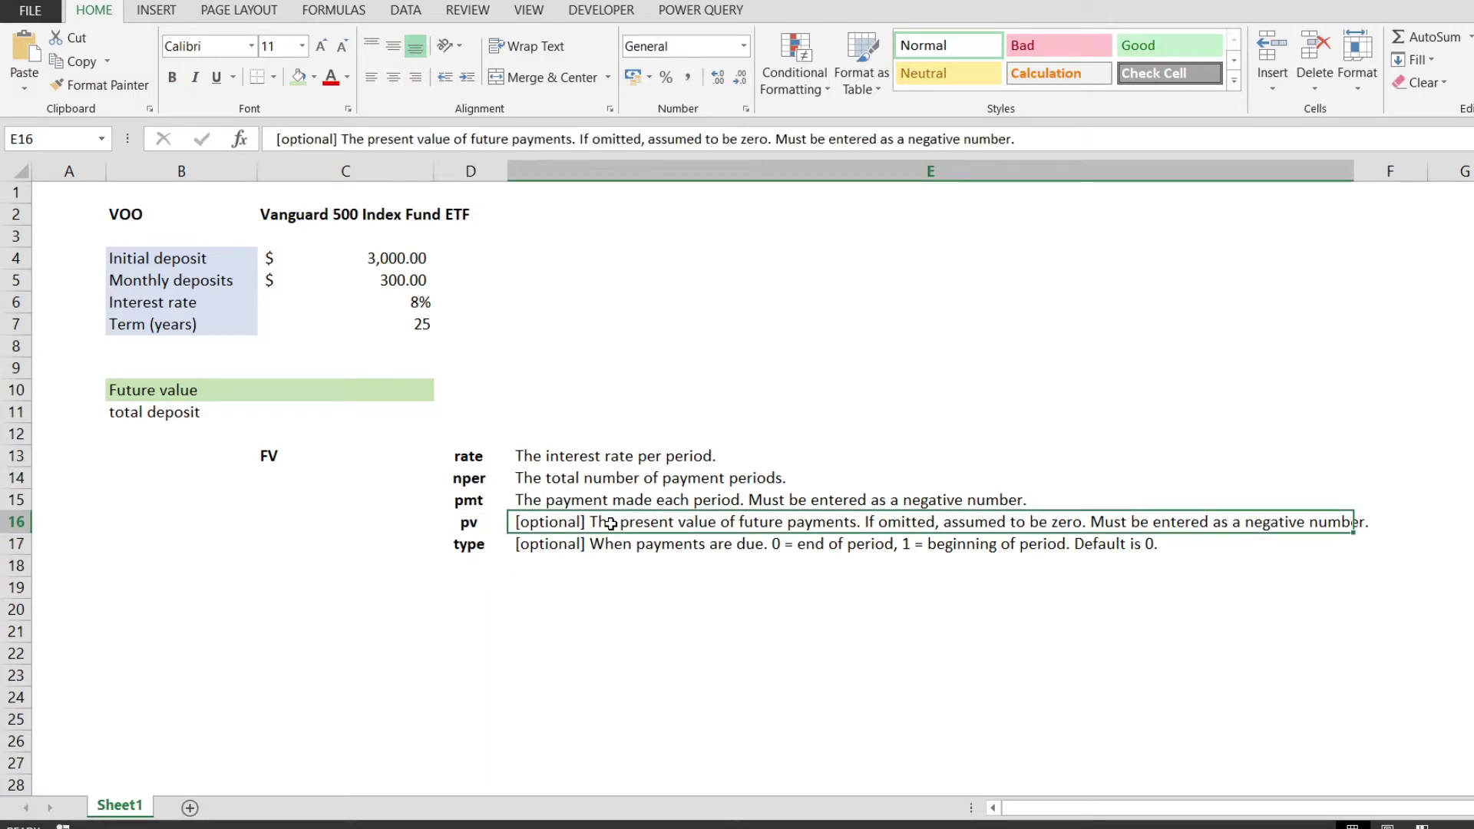
left_click(614, 625)
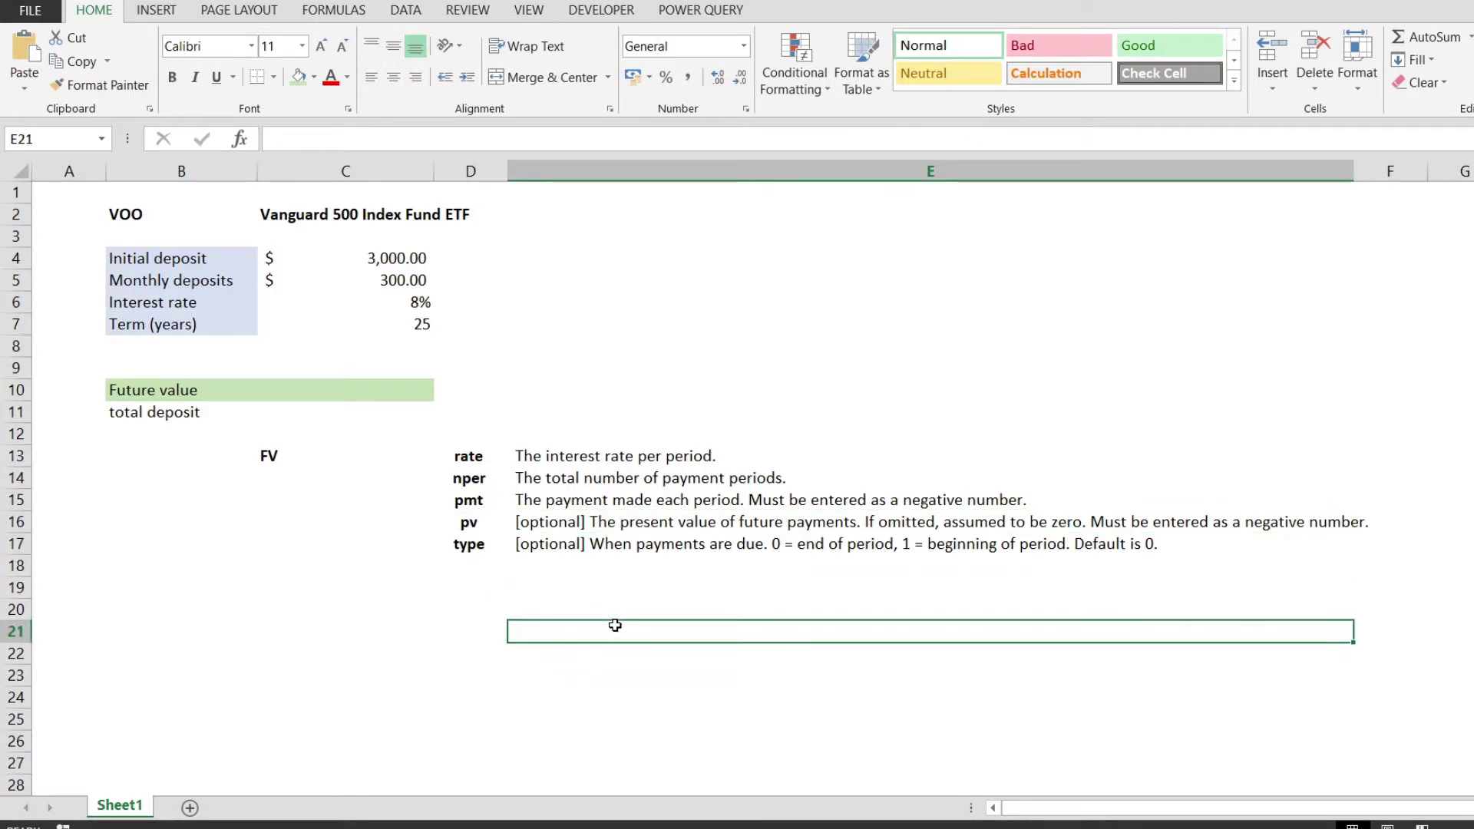
left_click(461, 522)
left_click(381, 253, "ctrl")
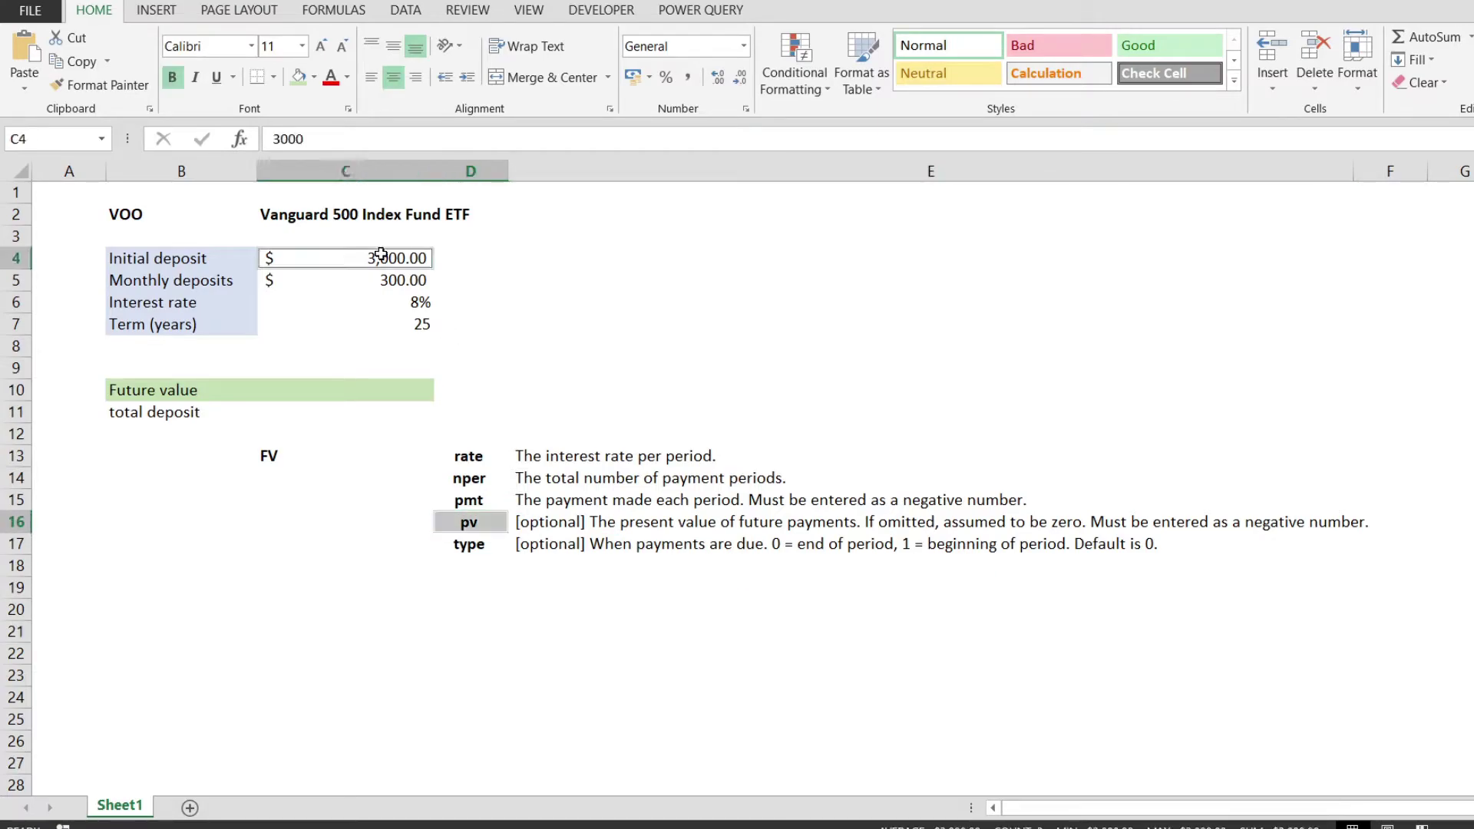
left_click(449, 542)
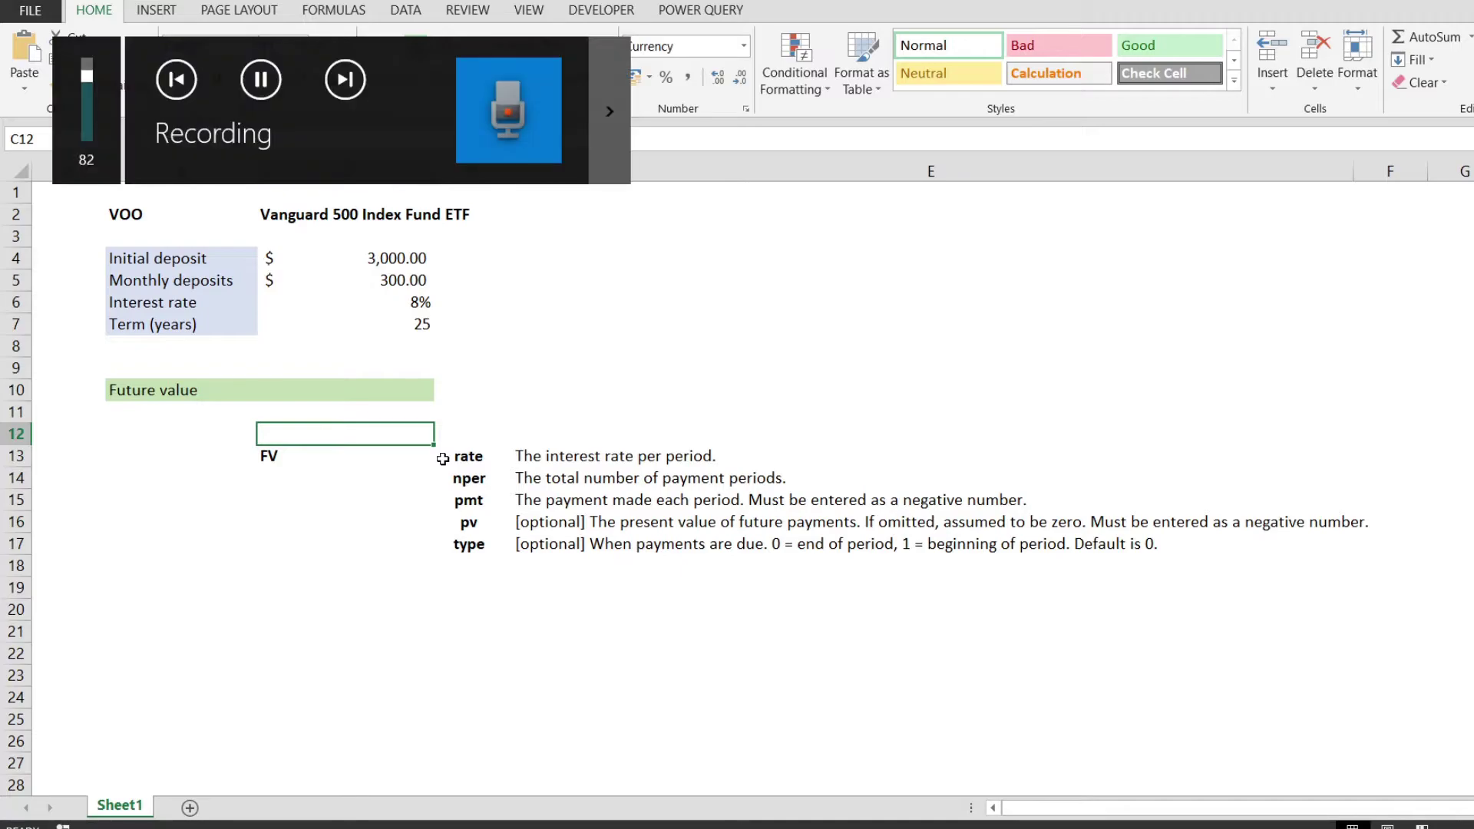
Step: Enter =FV(C6,C7,-C5*12,-C4,0) in the Future value cell C10, giving $283,727
key("Up")
key("Up")
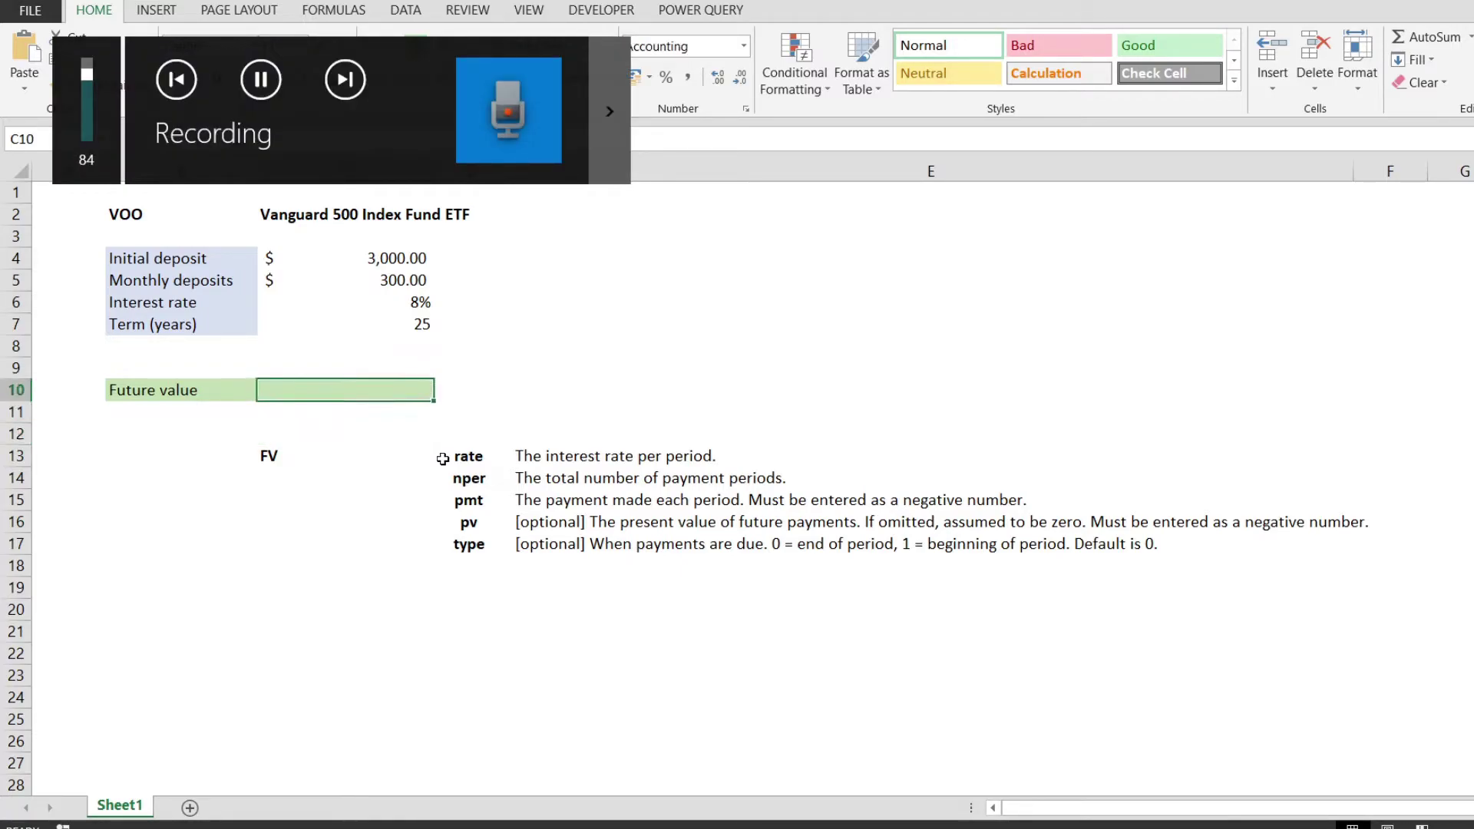
type("=")
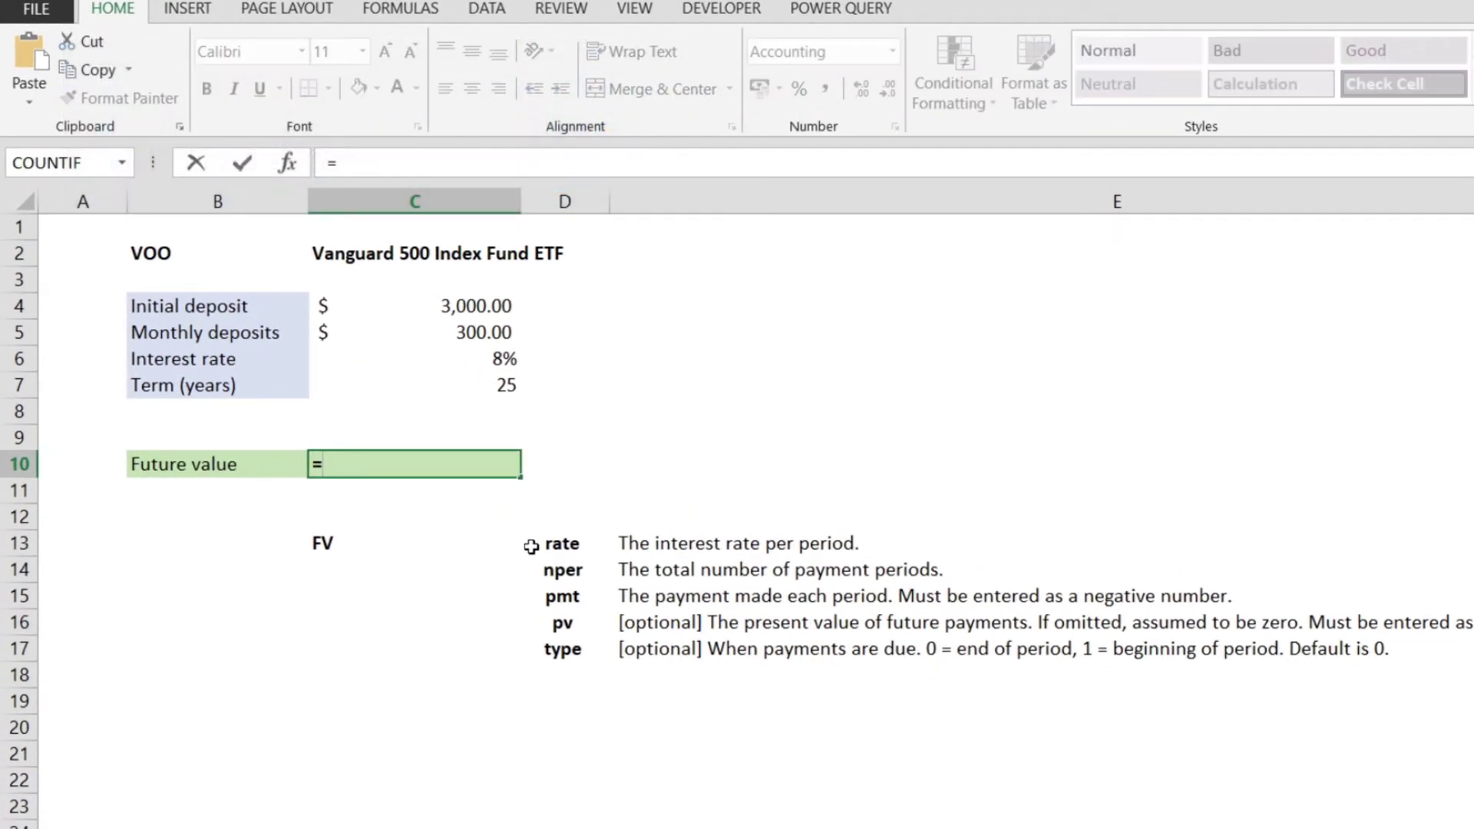
type("FV(")
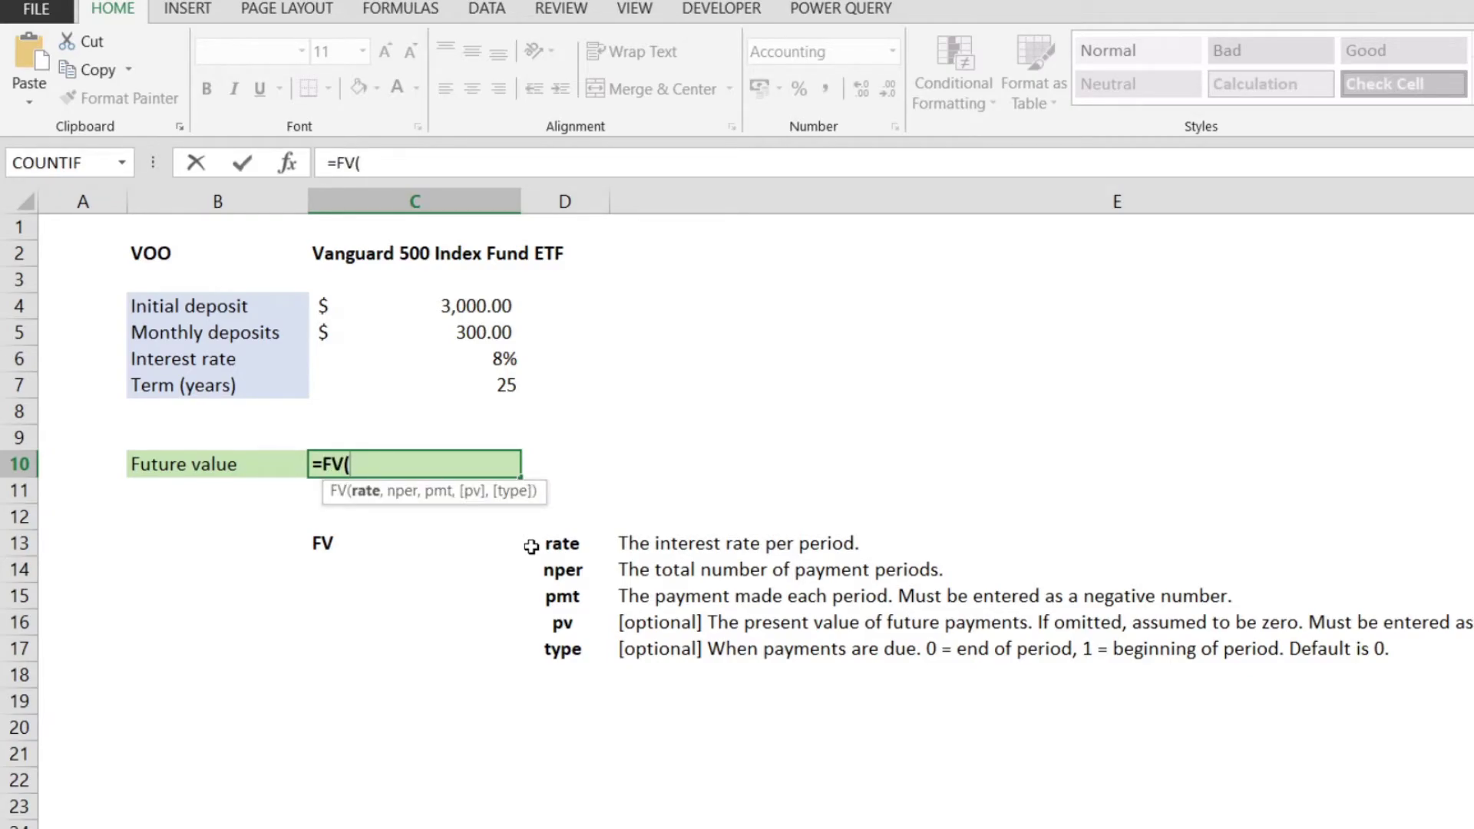
left_click(475, 362)
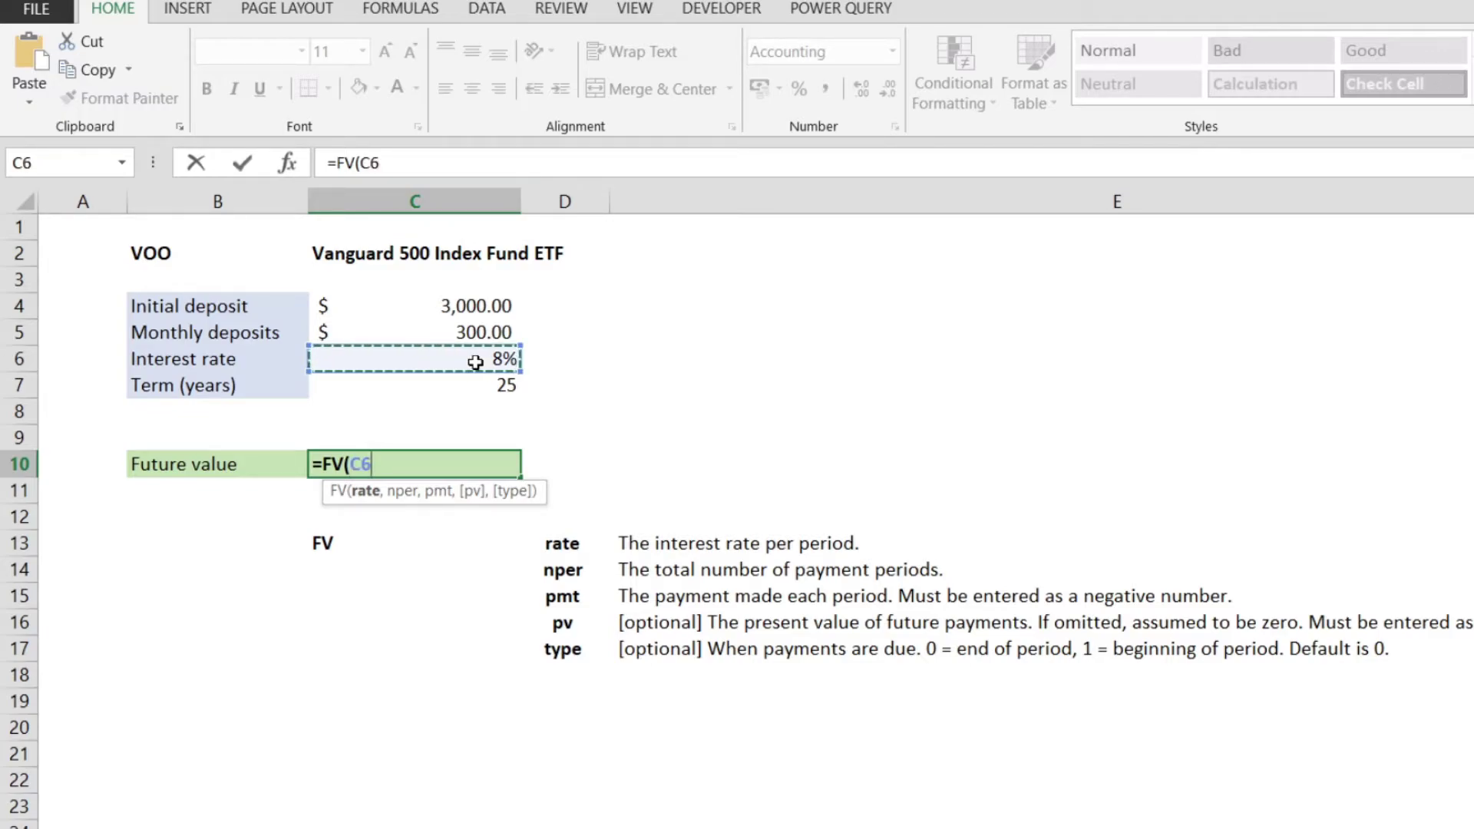
type(",")
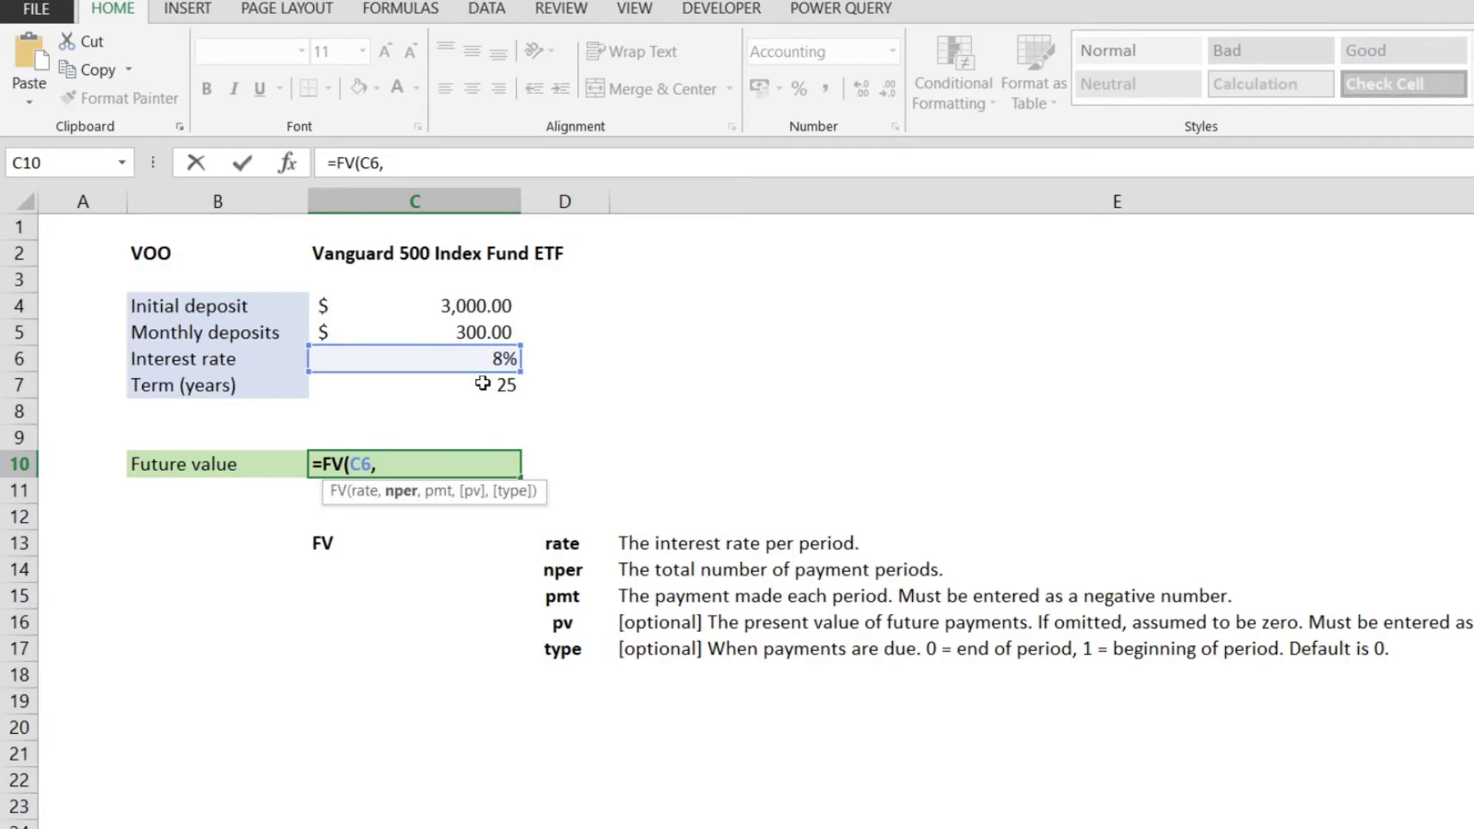
left_click(482, 383)
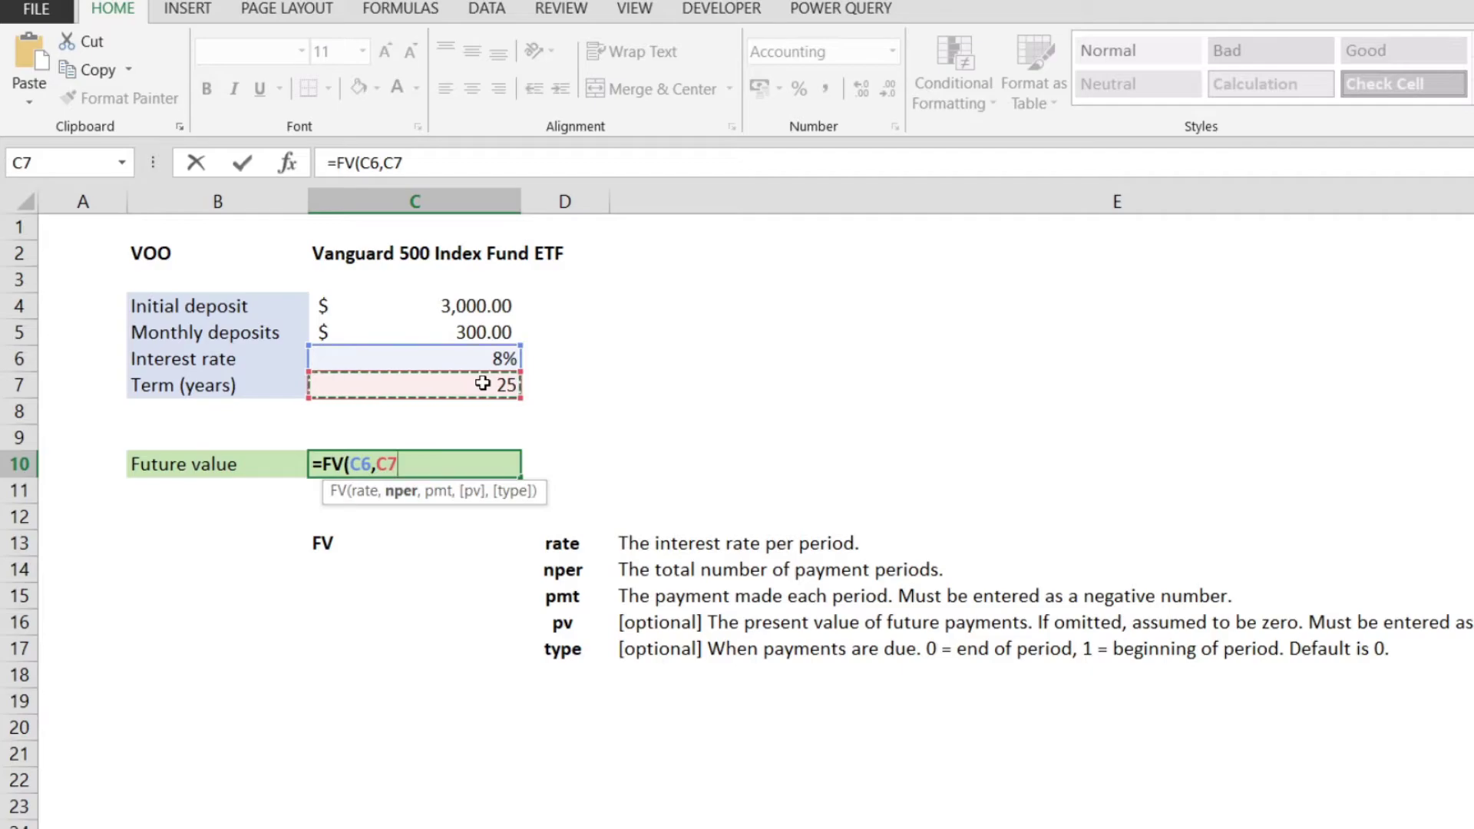
type(",-")
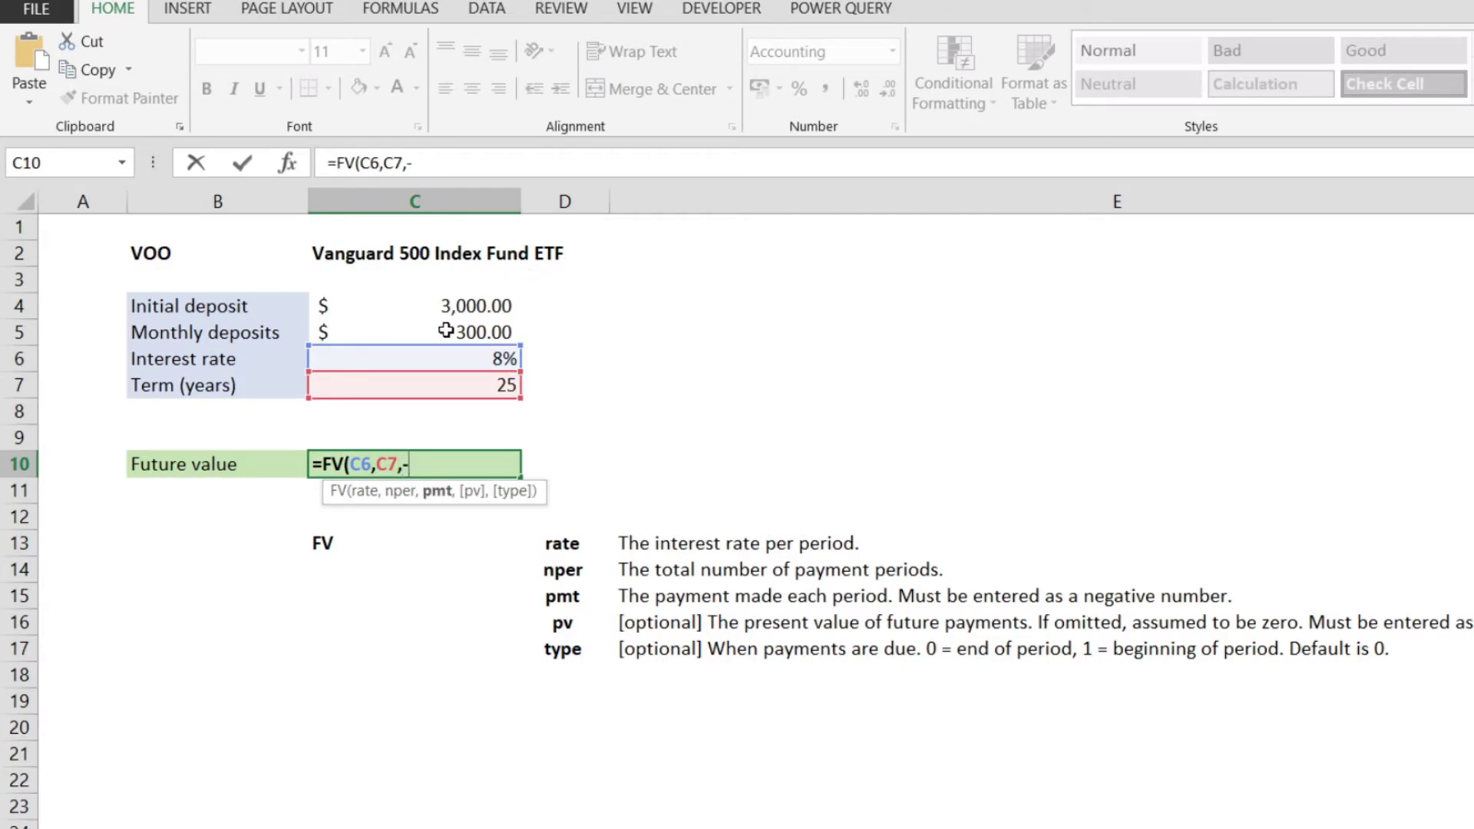
left_click(476, 332)
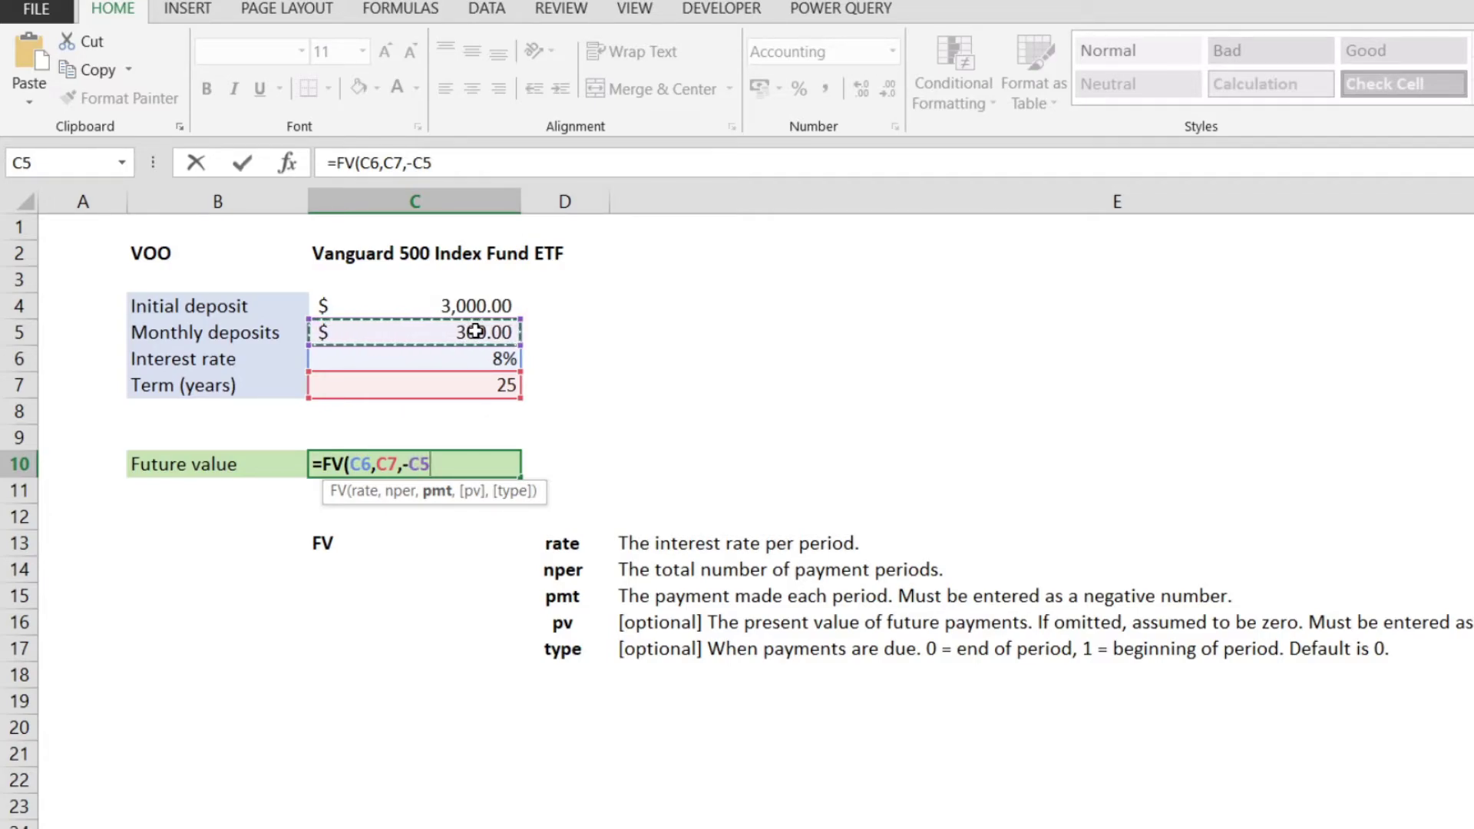
type("*12")
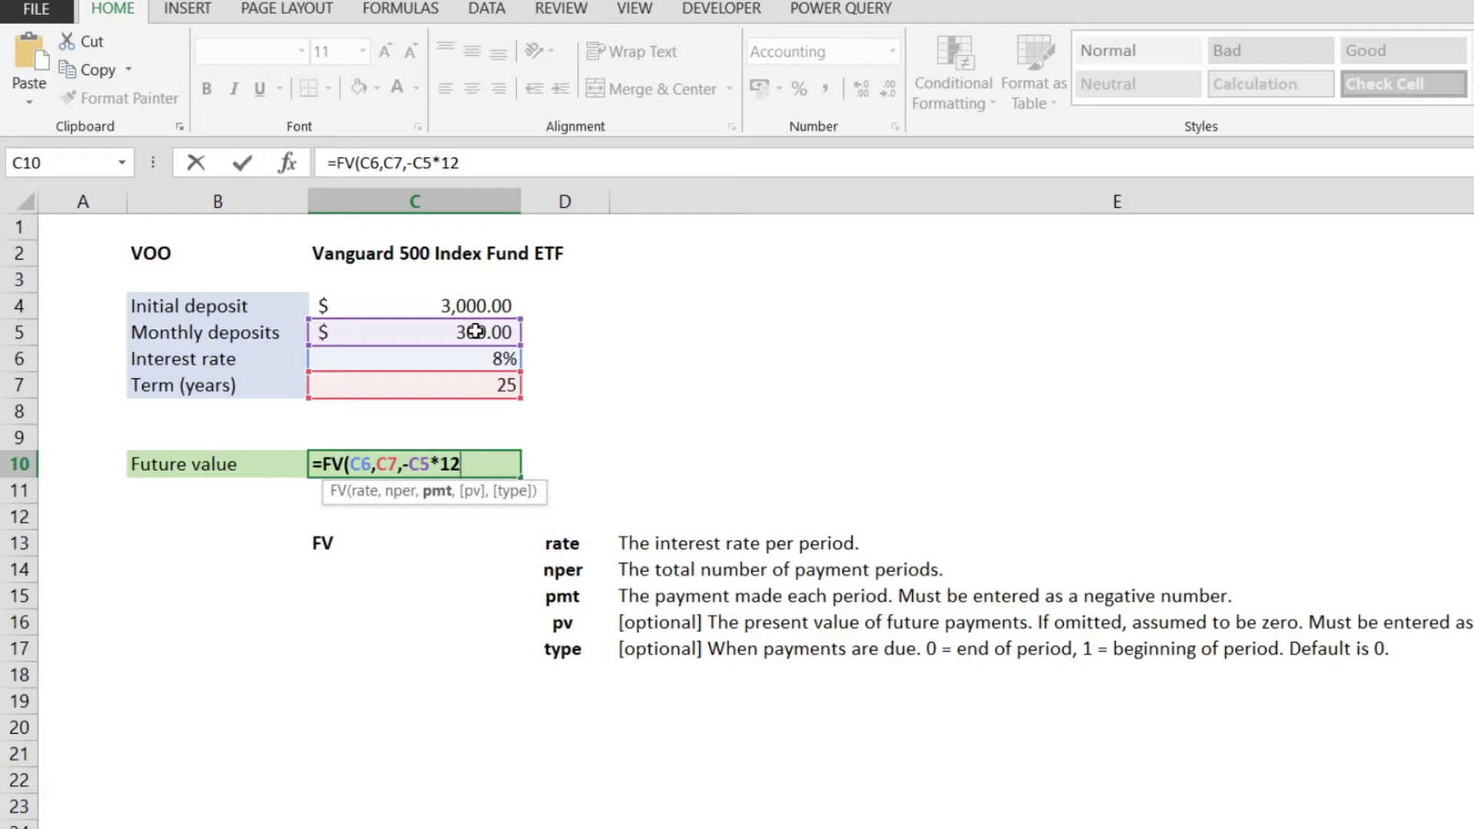
type(",")
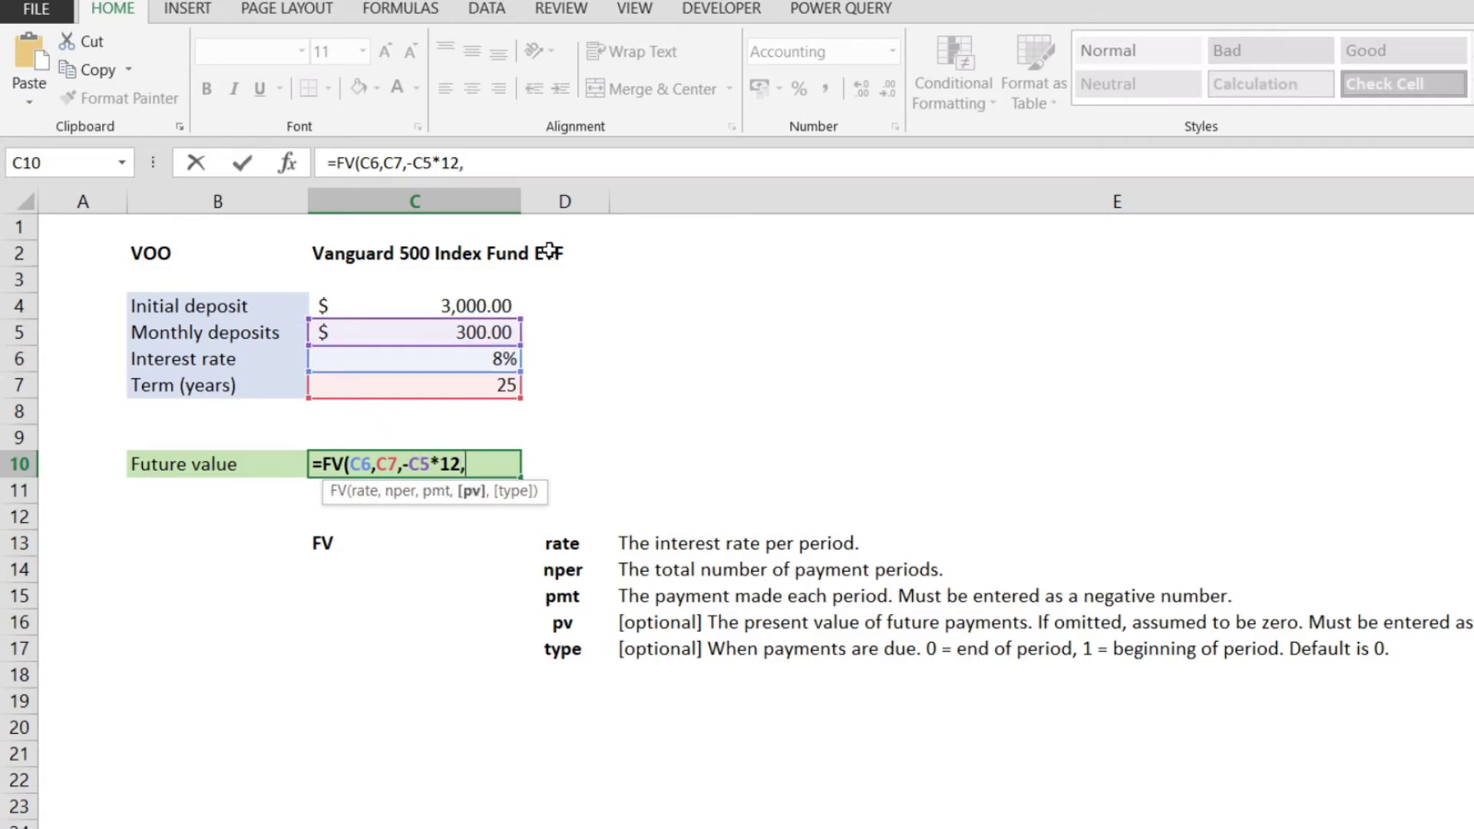
left_click(471, 304)
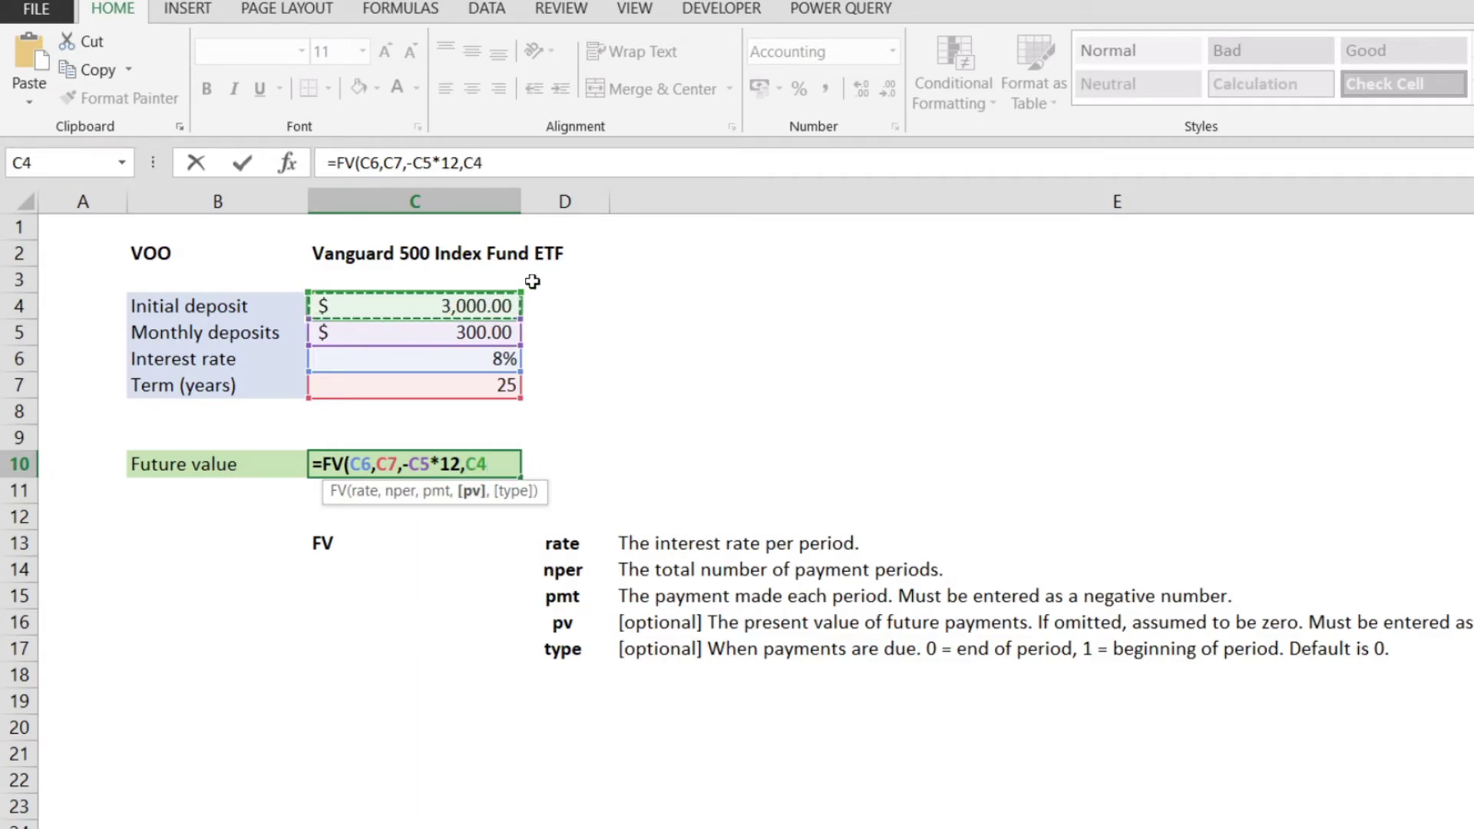
left_click(463, 164)
type("-C4")
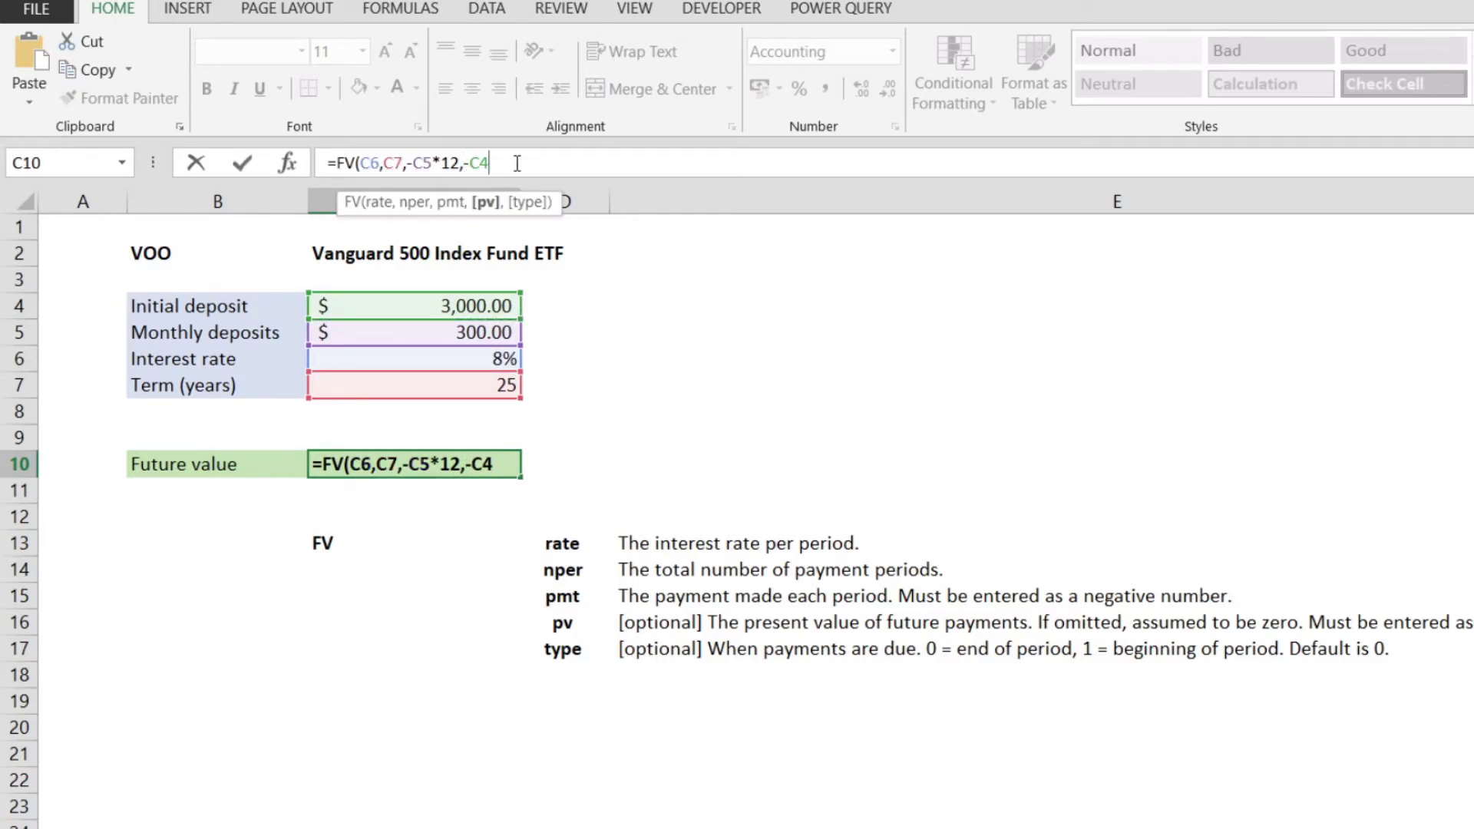
type(",")
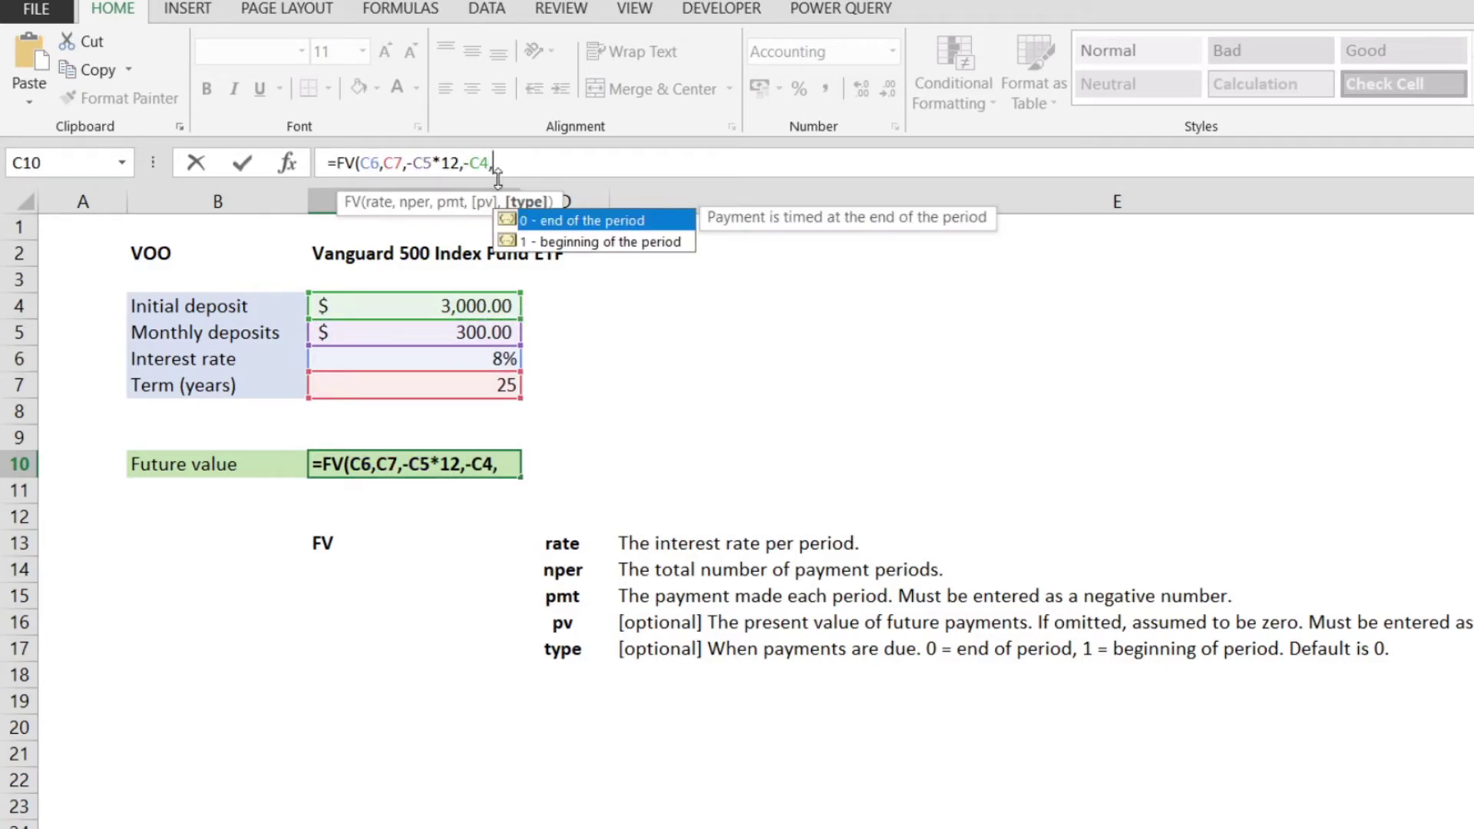
type("0)")
key("Return")
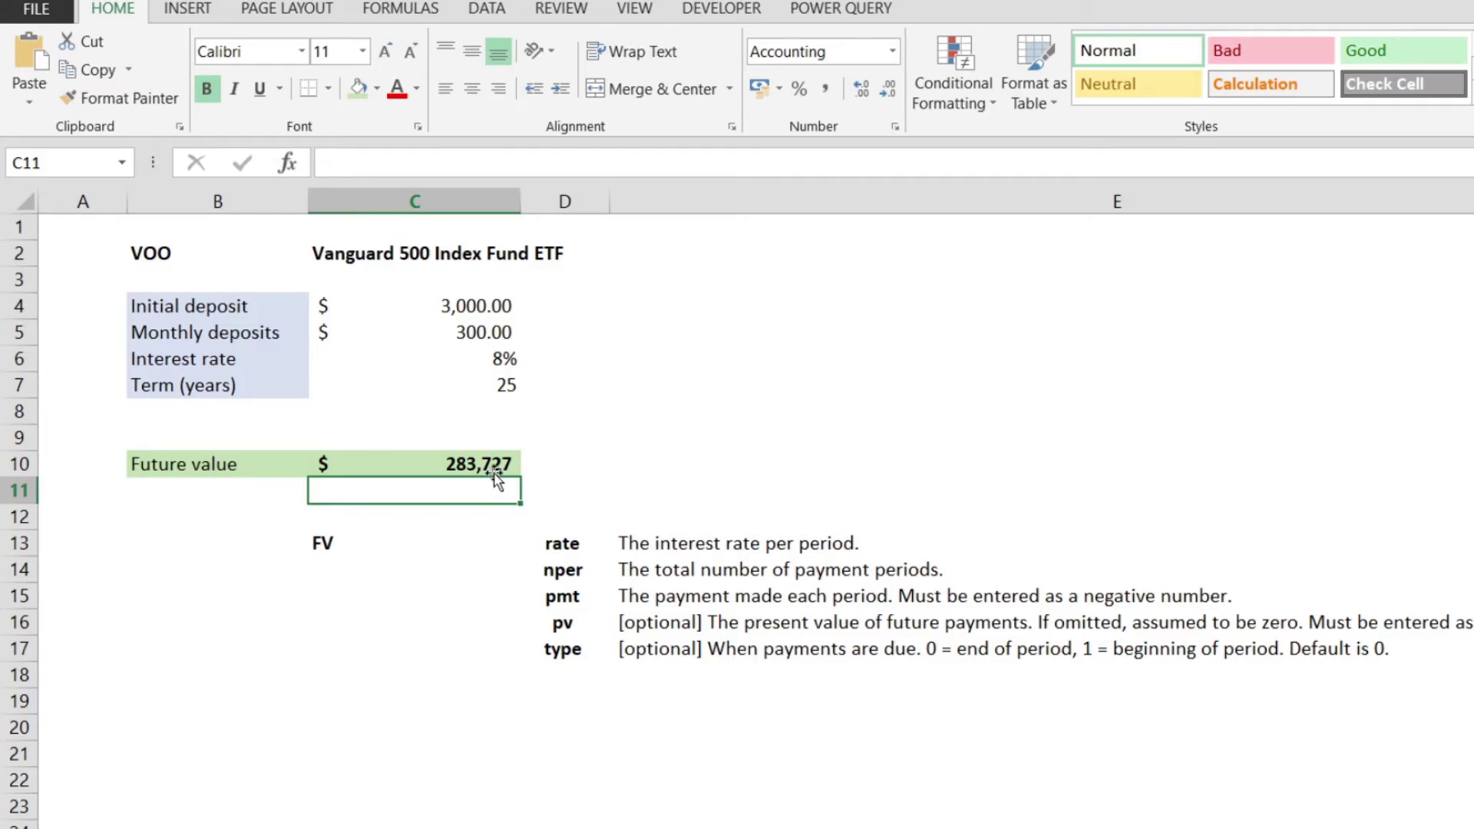
key("Up")
key("Left")
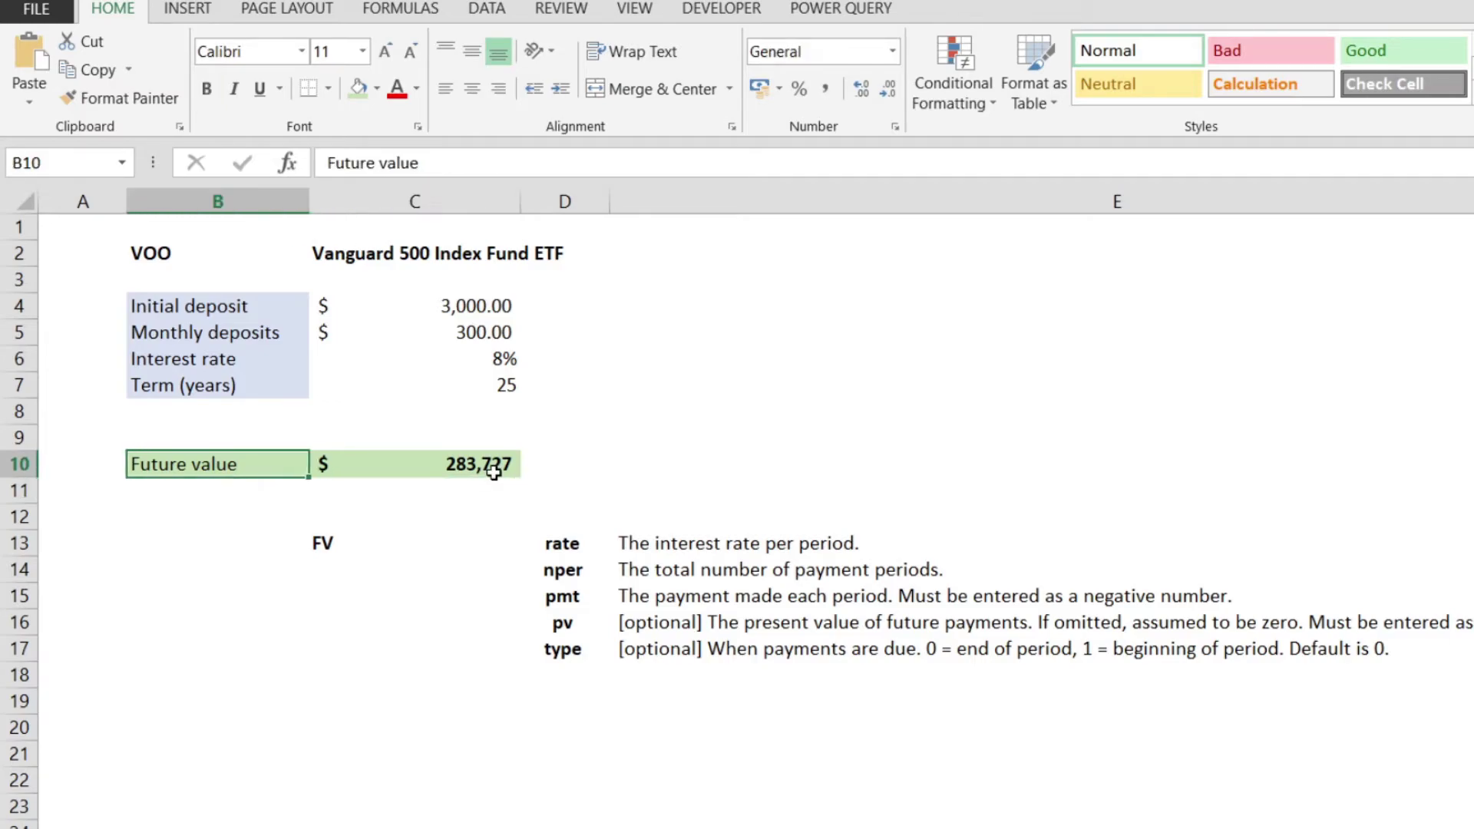
key("Right")
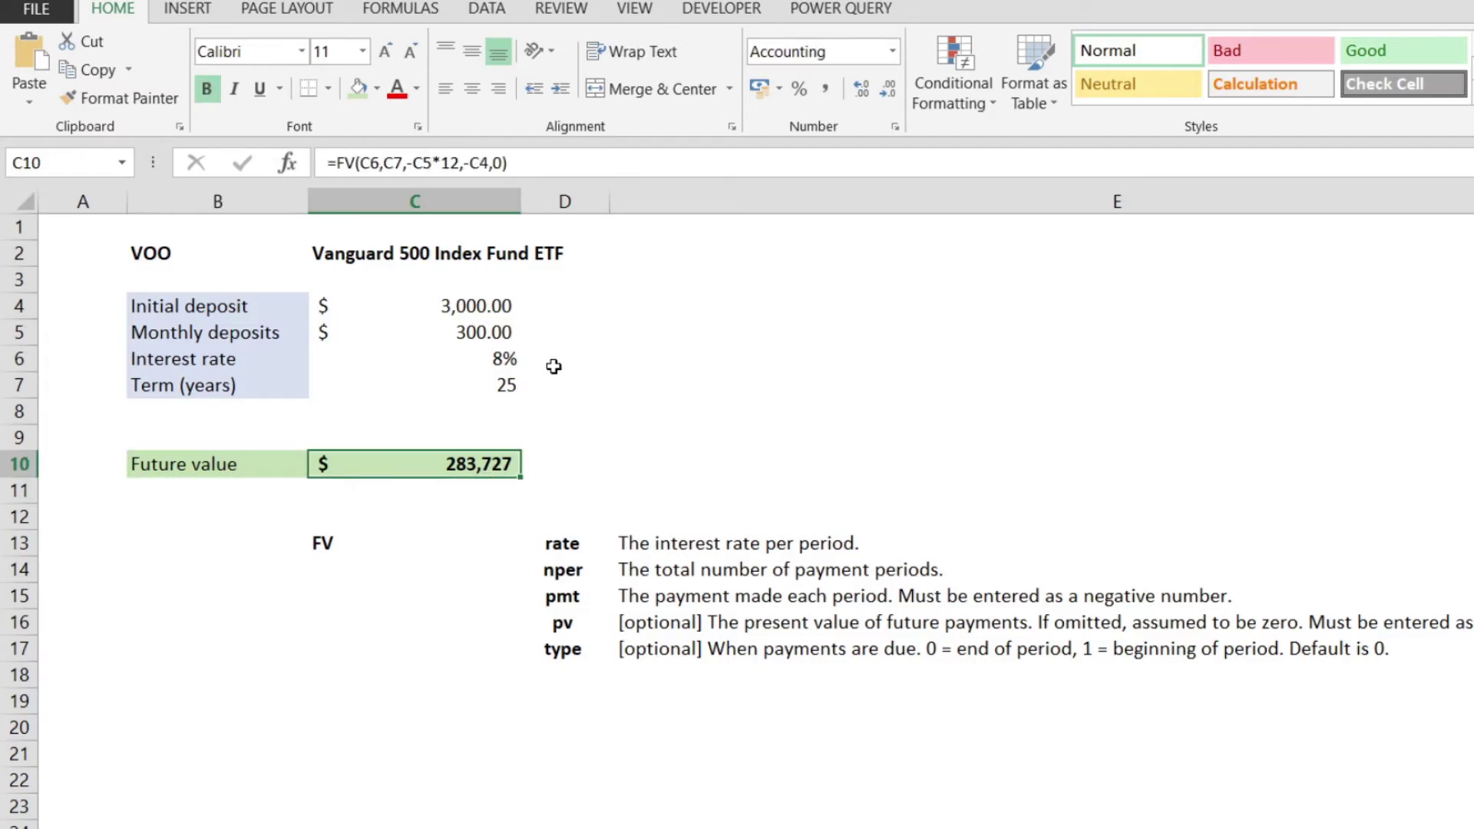
left_click(506, 304)
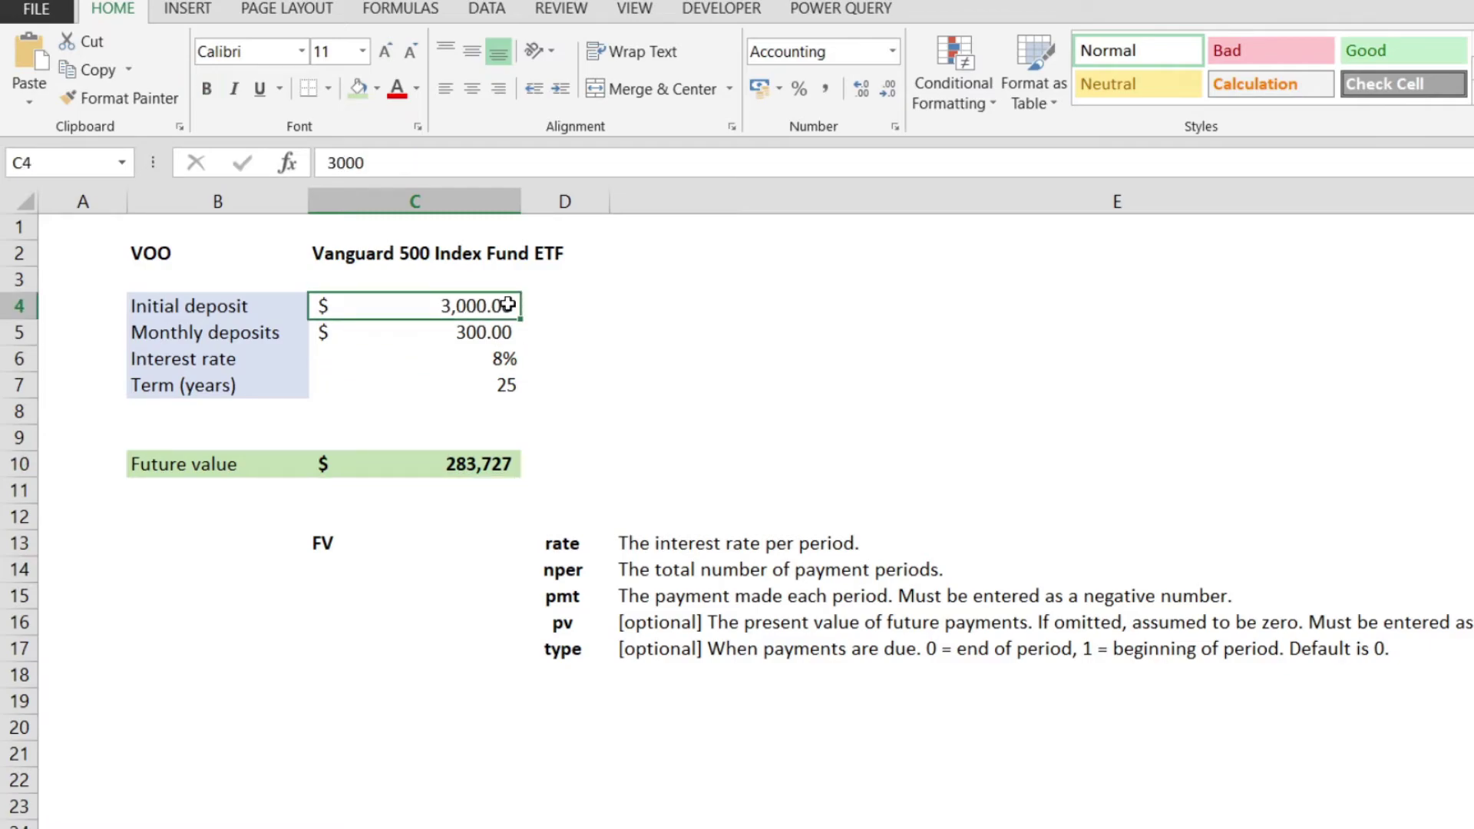
key("Down")
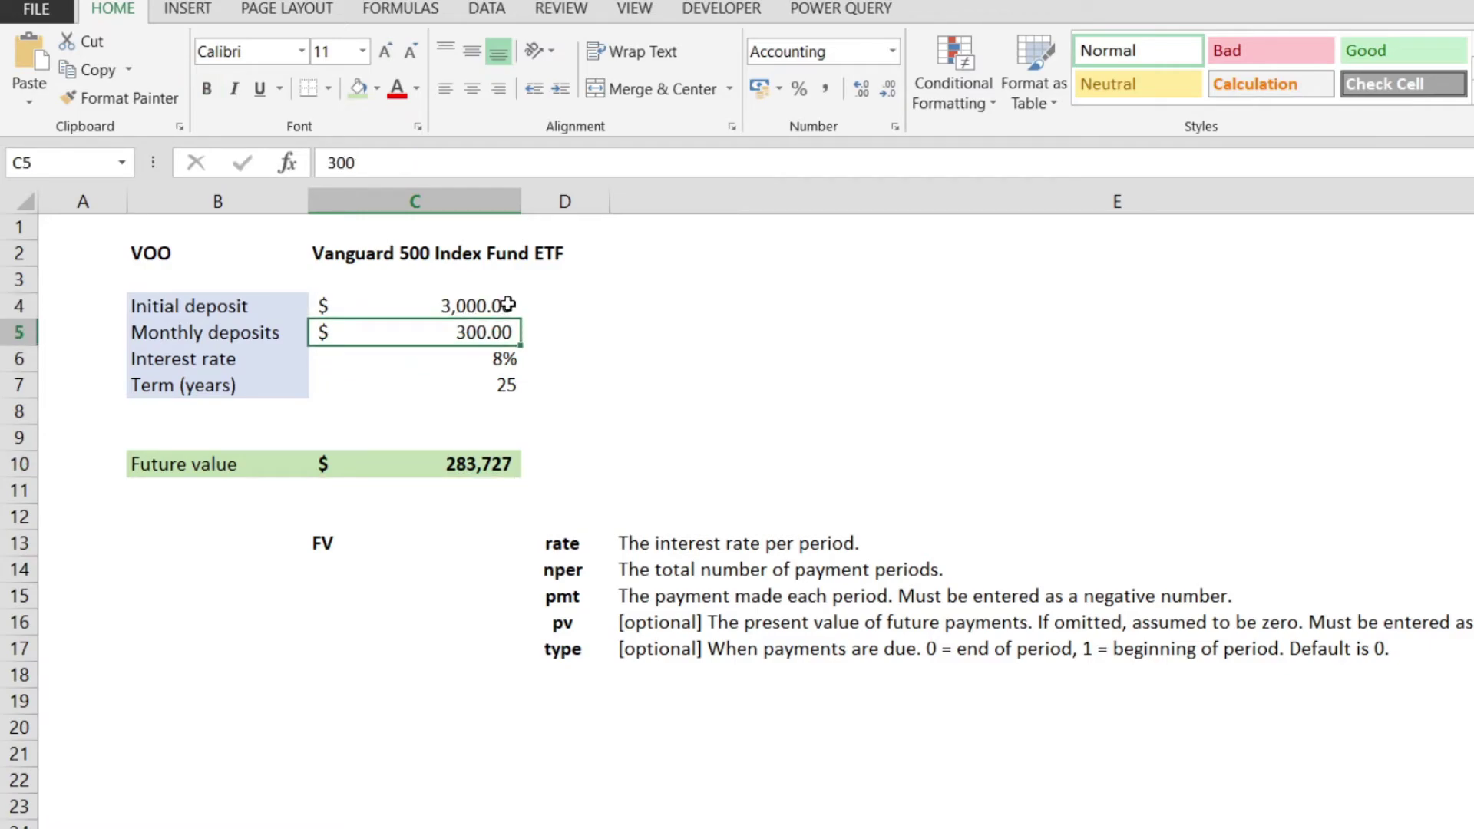
key("Down")
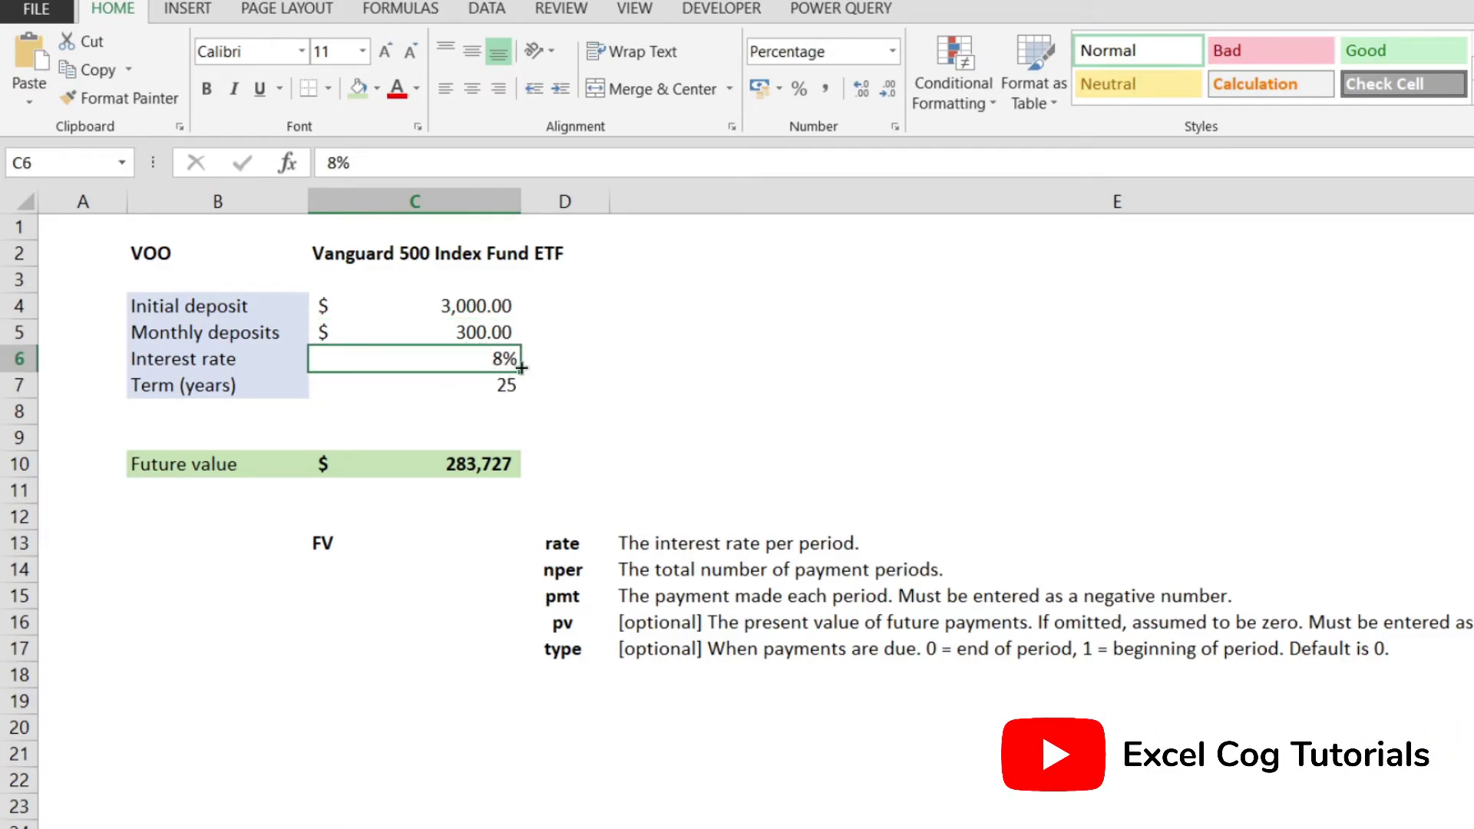
left_click(460, 457)
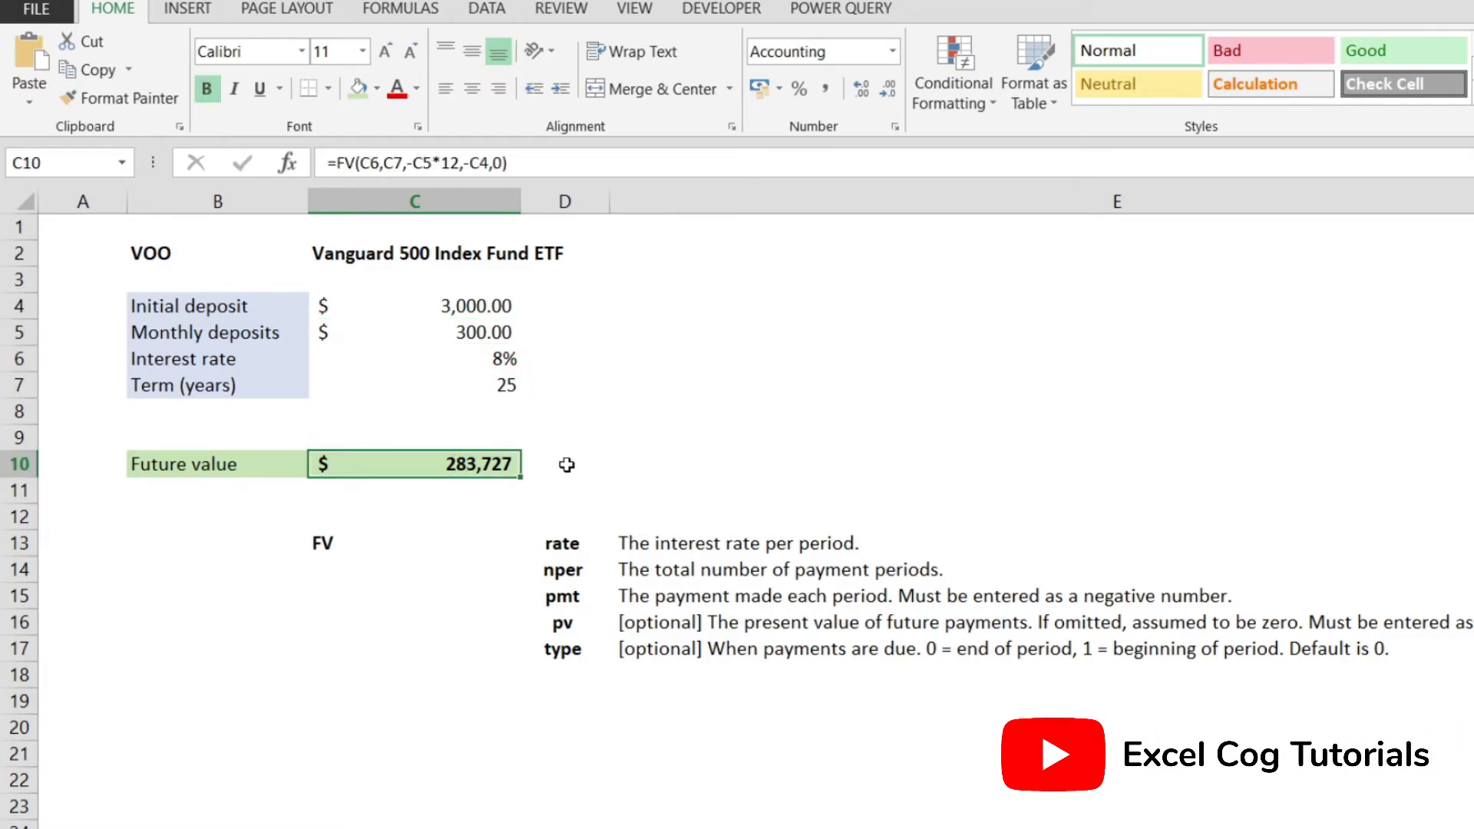
key("Down")
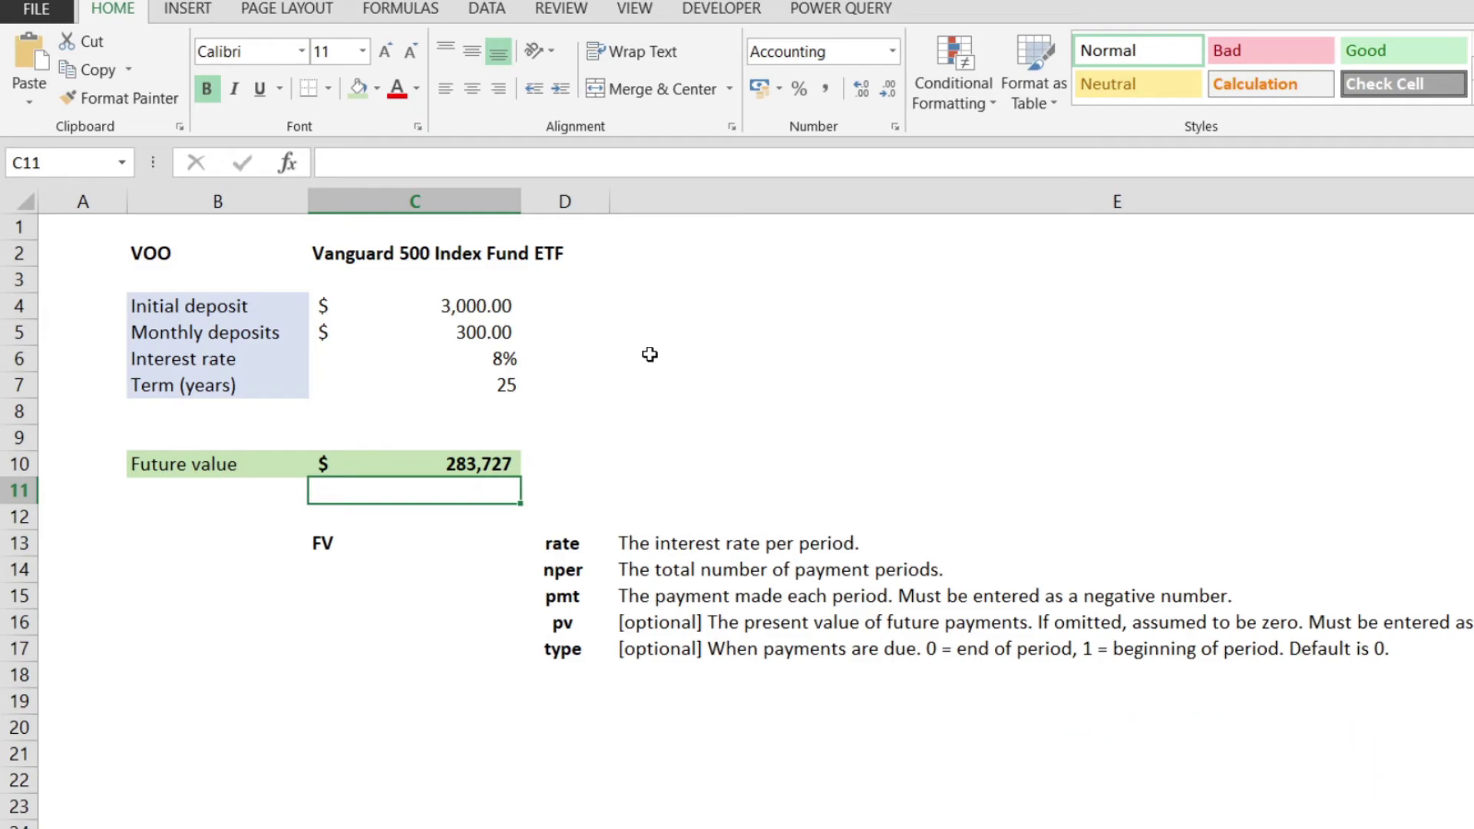
Step: Enter =C7*C5*12 in C11 to compute the $90,000 total deposited
type("=")
left_click(462, 387)
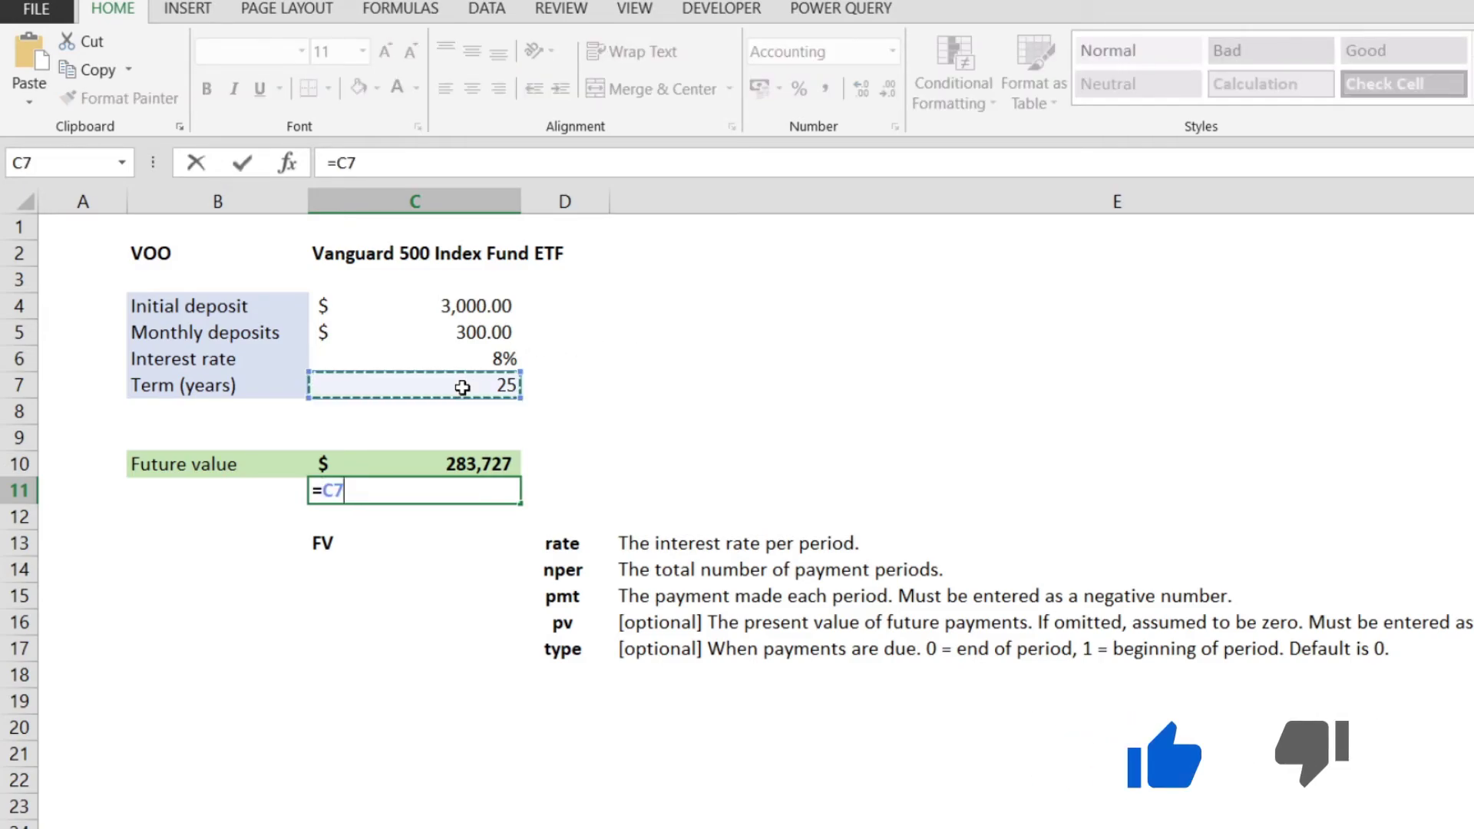
type("*")
left_click(478, 332)
type("*12")
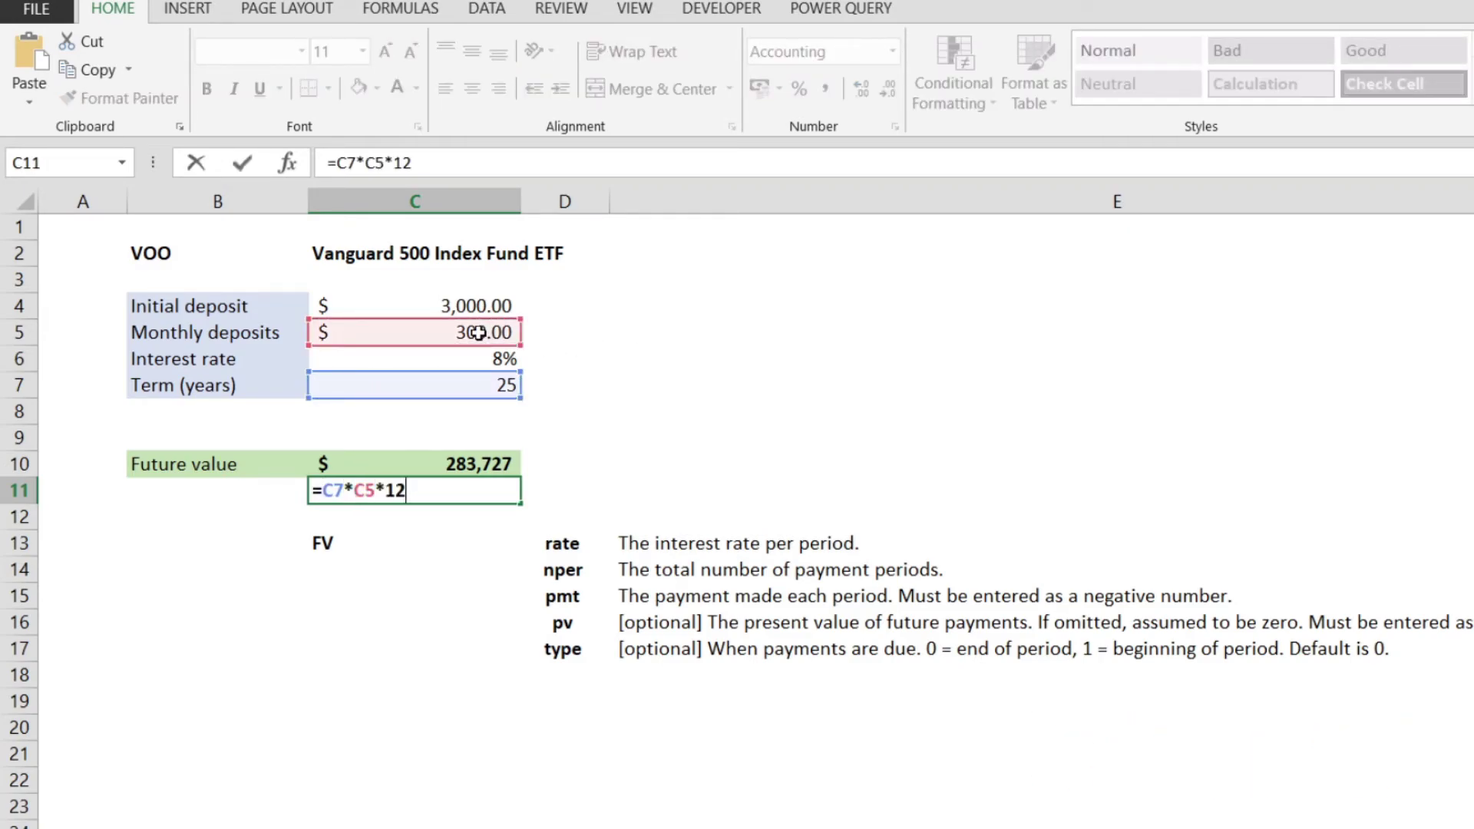
key("Return")
key("Up")
key("Up")
key("Up")
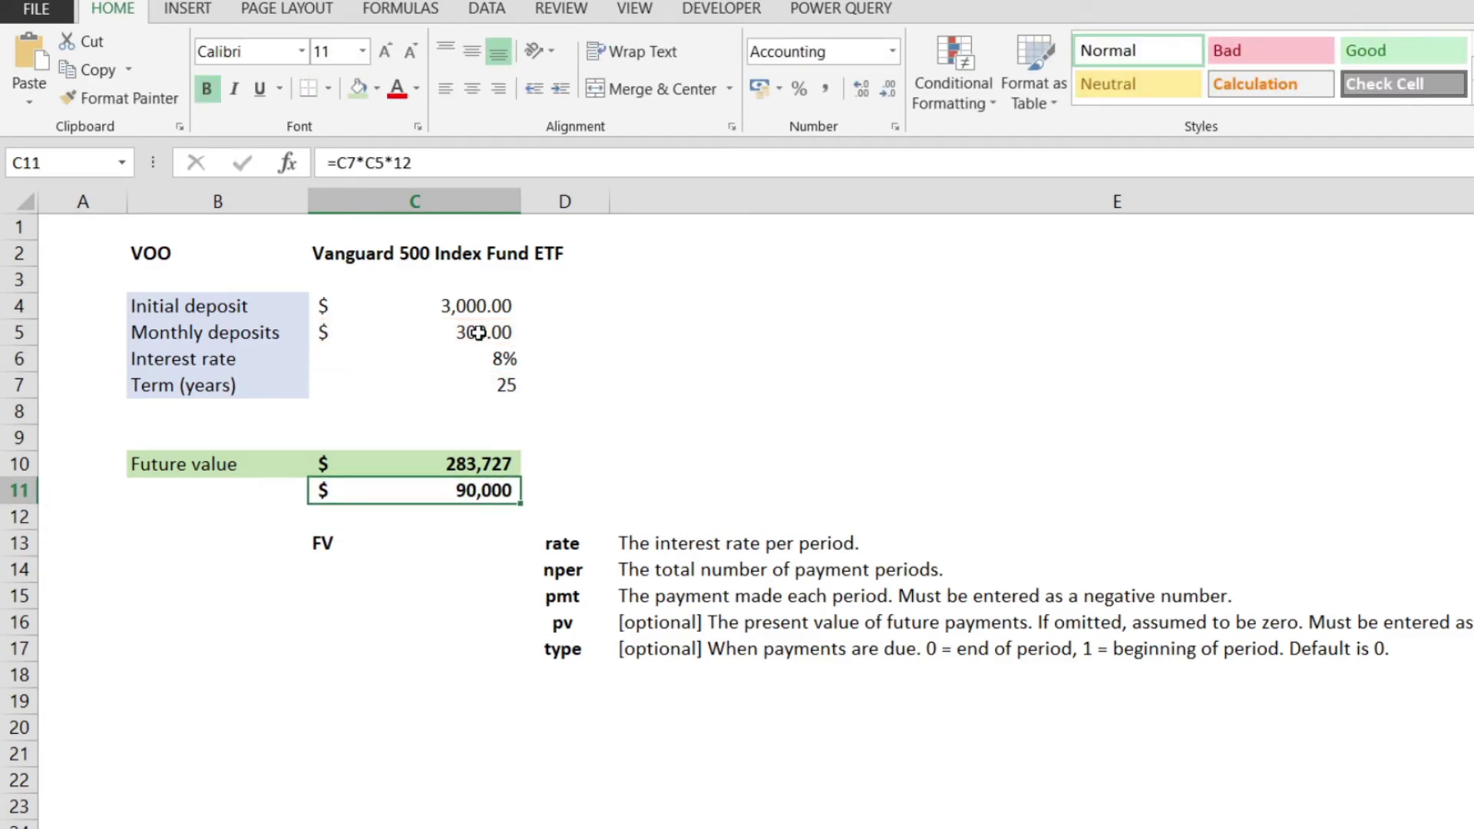
key("Down")
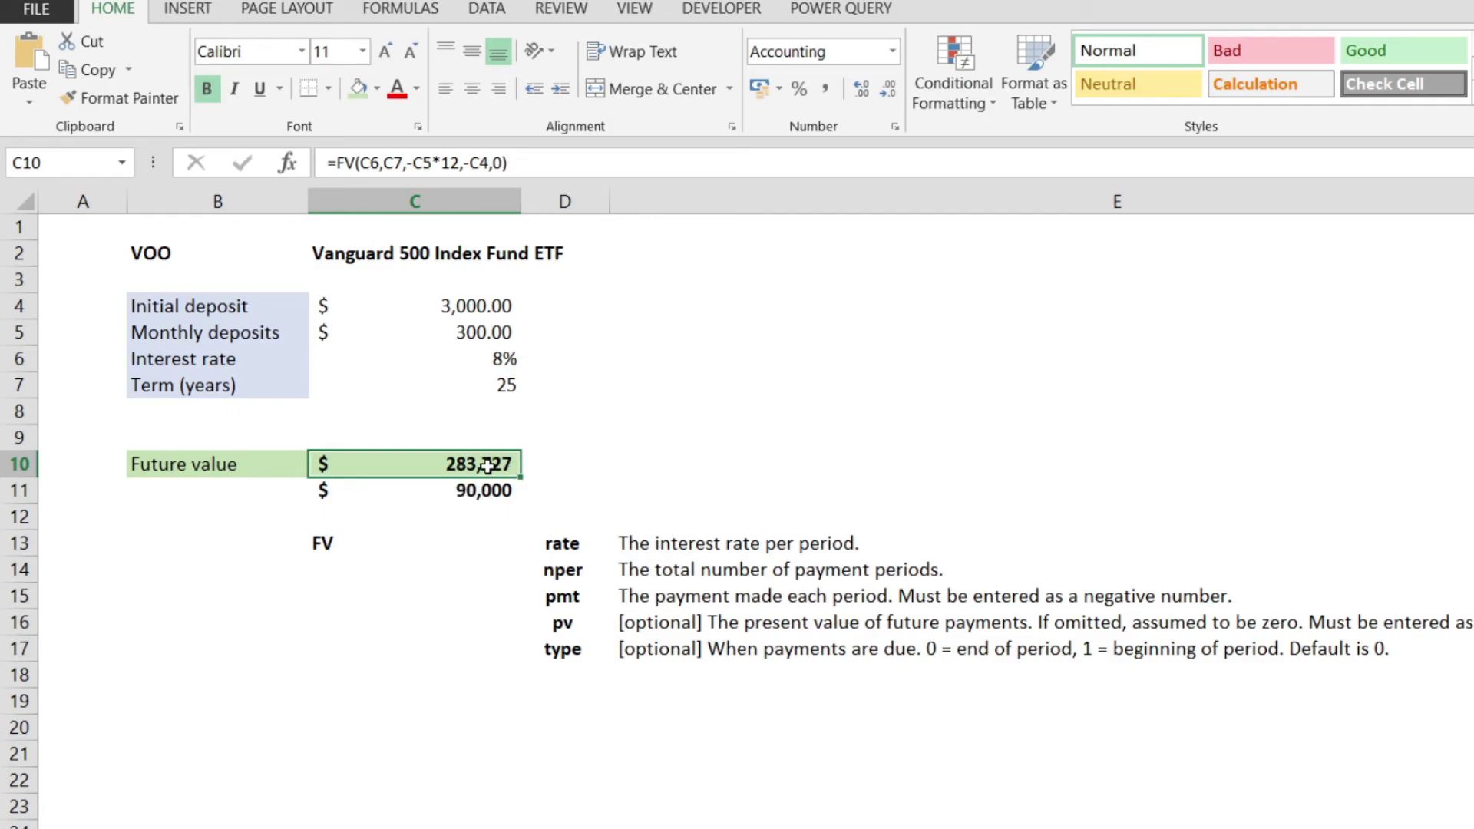
key("Up")
key("Up")
key("Up")
key("Down")
key("Down")
key("Down")
key("Down")
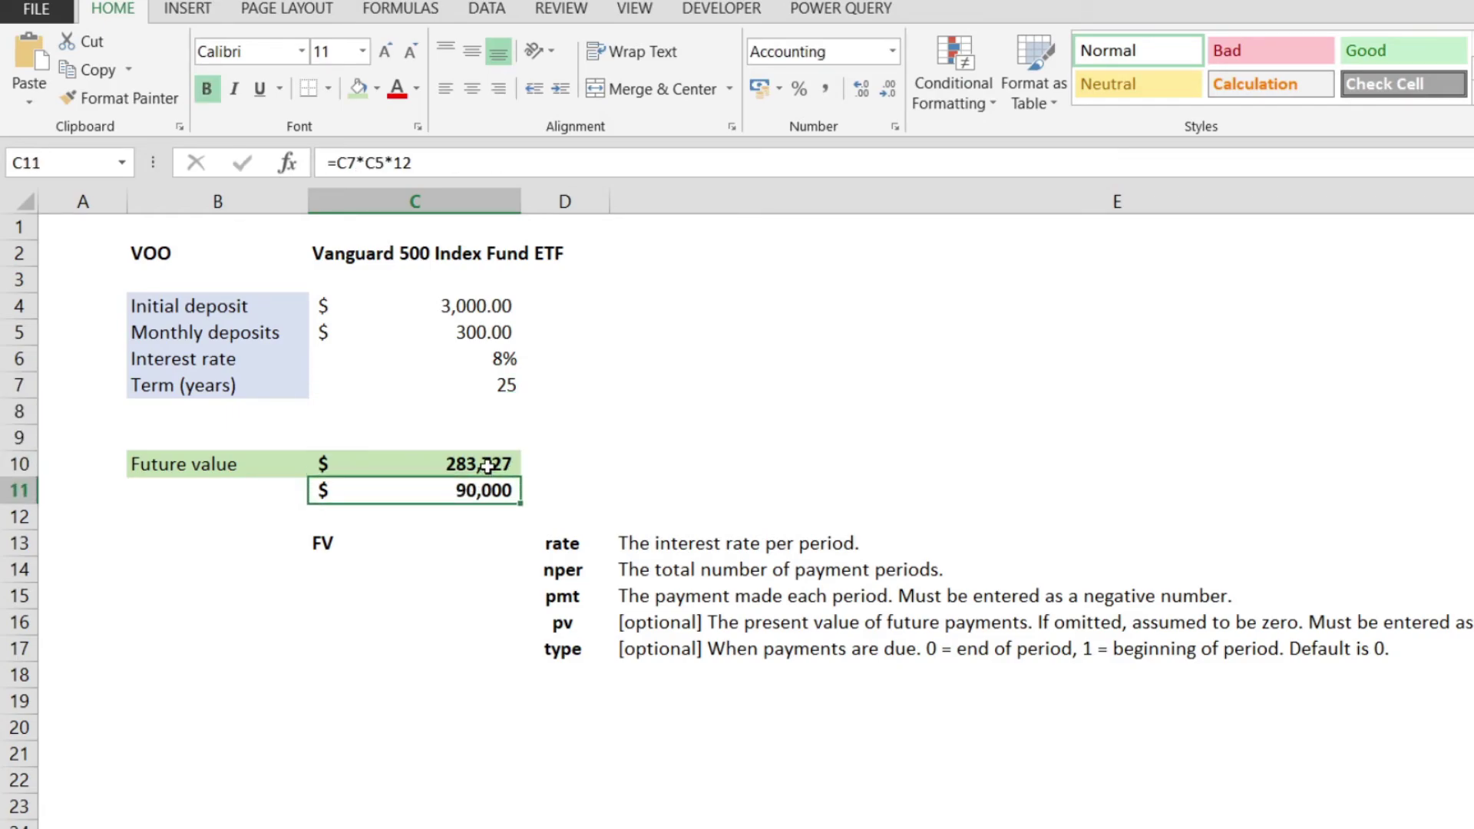
Step: Label B11 'total deposit'
key("Left")
key("F2")
type("total depiost")
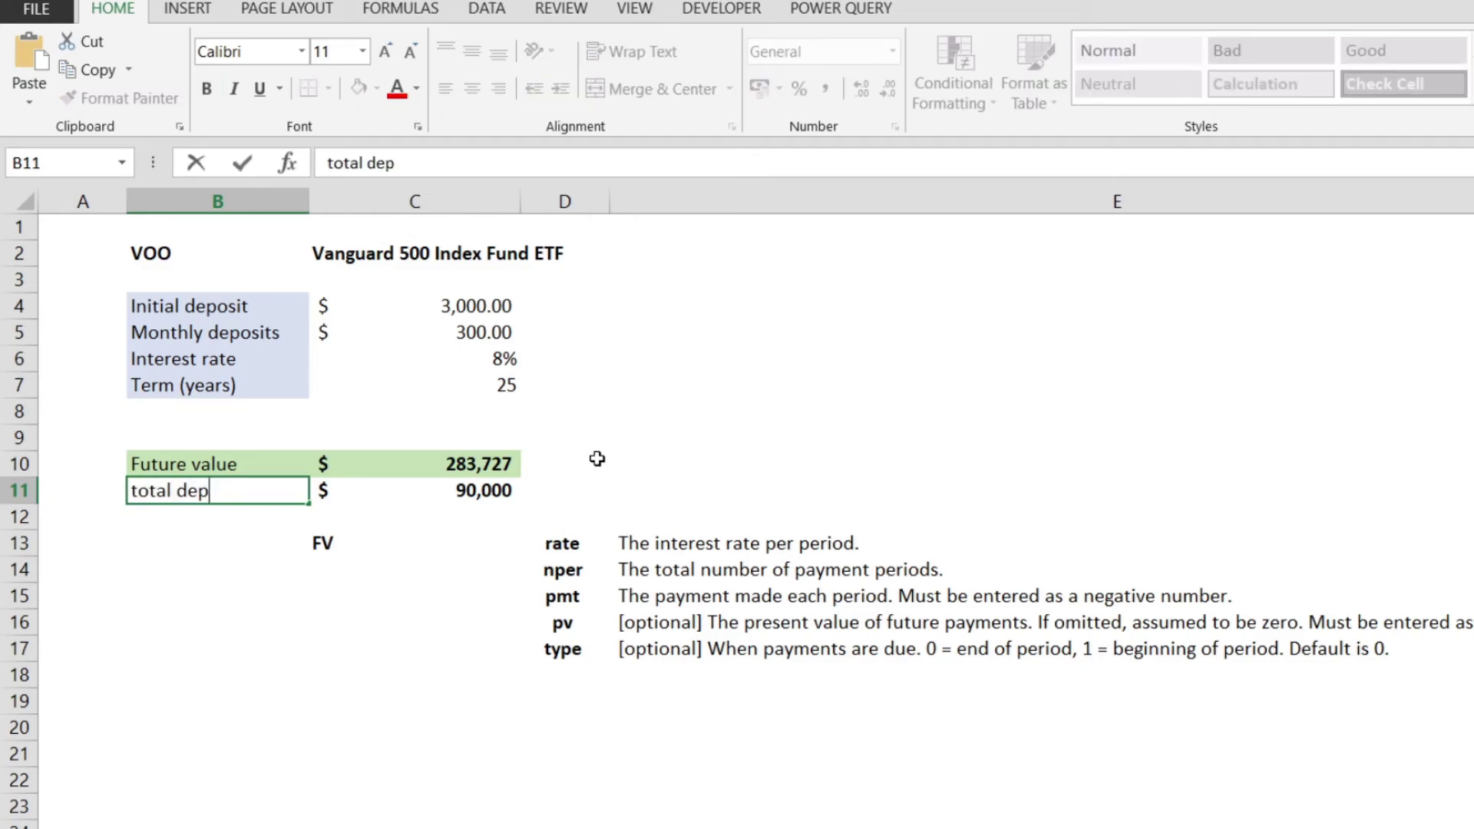
key("BackSpace")
key("BackSpace")
key("BackSpace")
key("BackSpace")
type("osit")
key("Return")
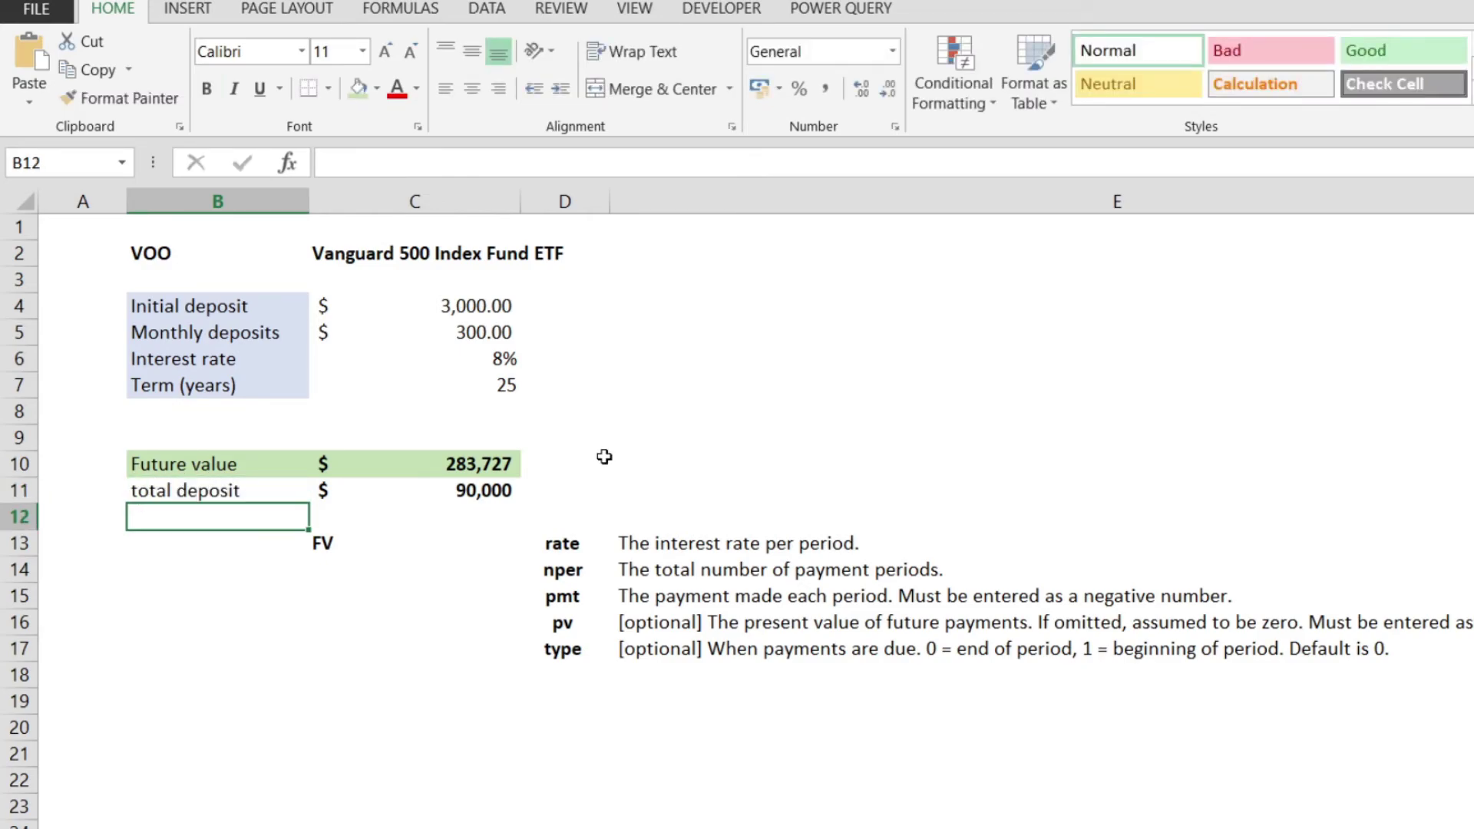
Step: Change the interest rate in C6 to 10%, then to 12%
left_click(455, 363)
type("10")
key("Return")
left_click(455, 366)
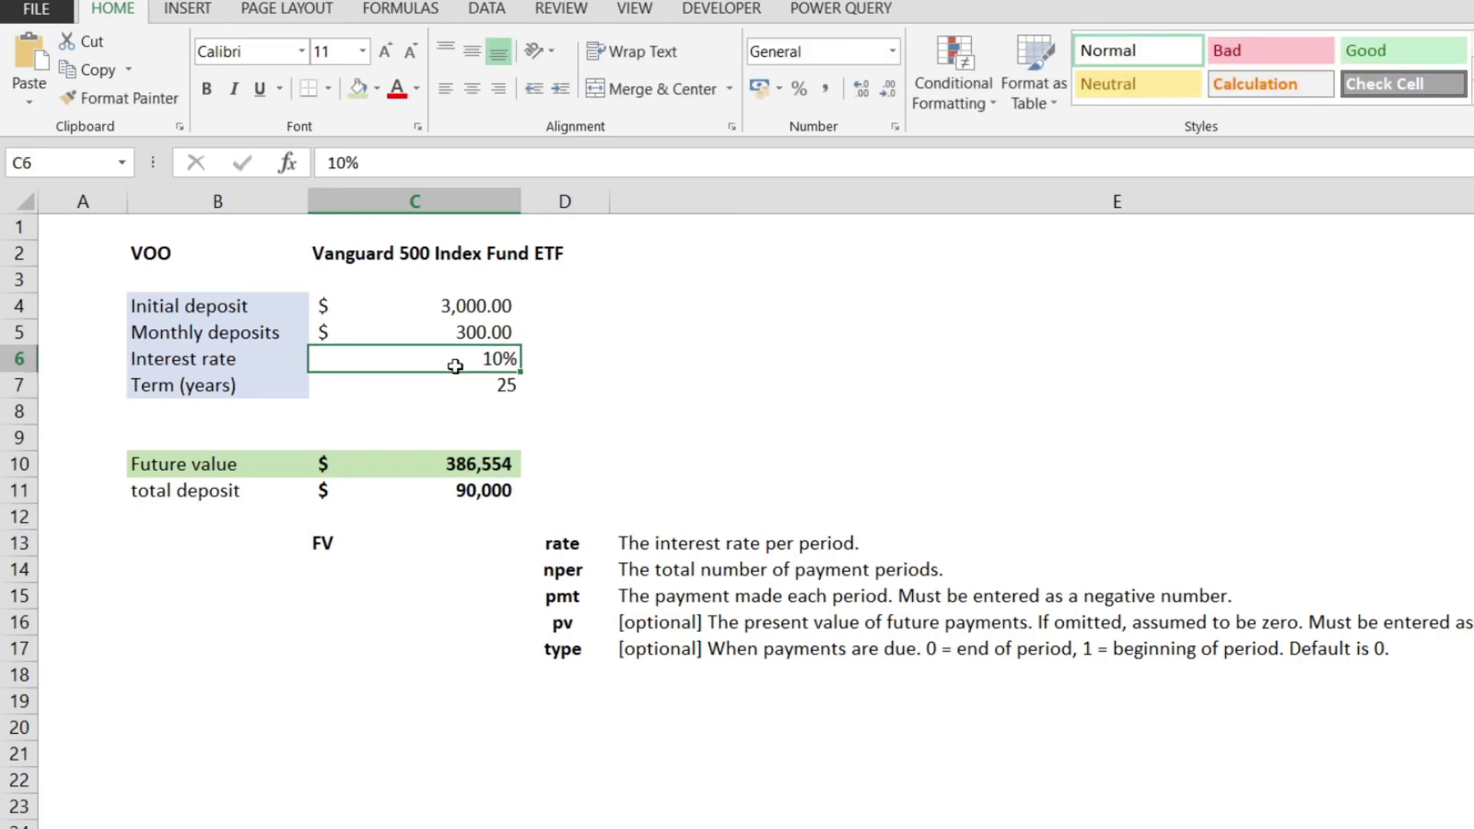
type("12")
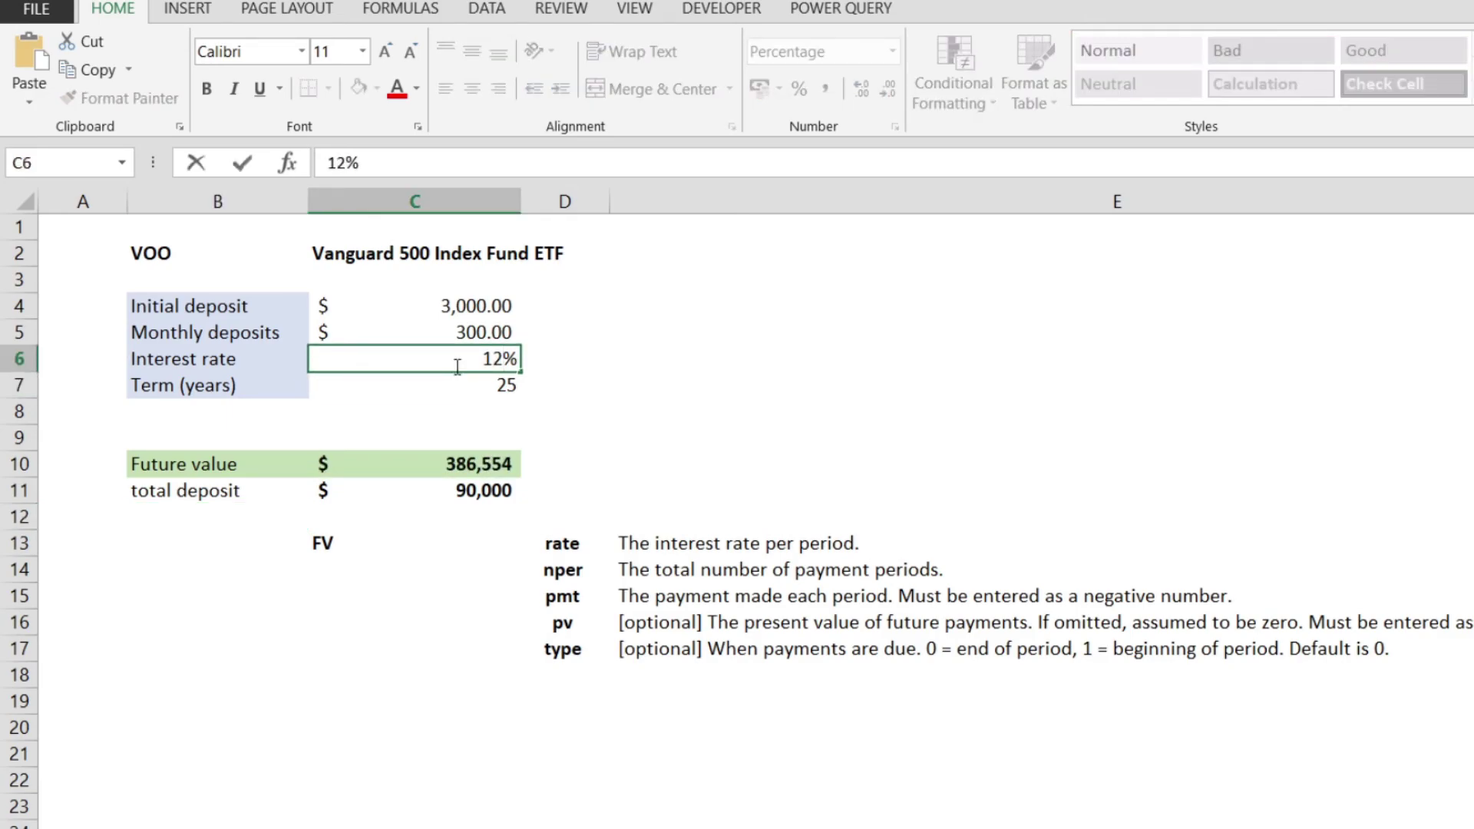
key("Return")
Step: Set monthly deposits to 500 and select the $851,003 future value and total deposit results
left_click(455, 366)
key("Up")
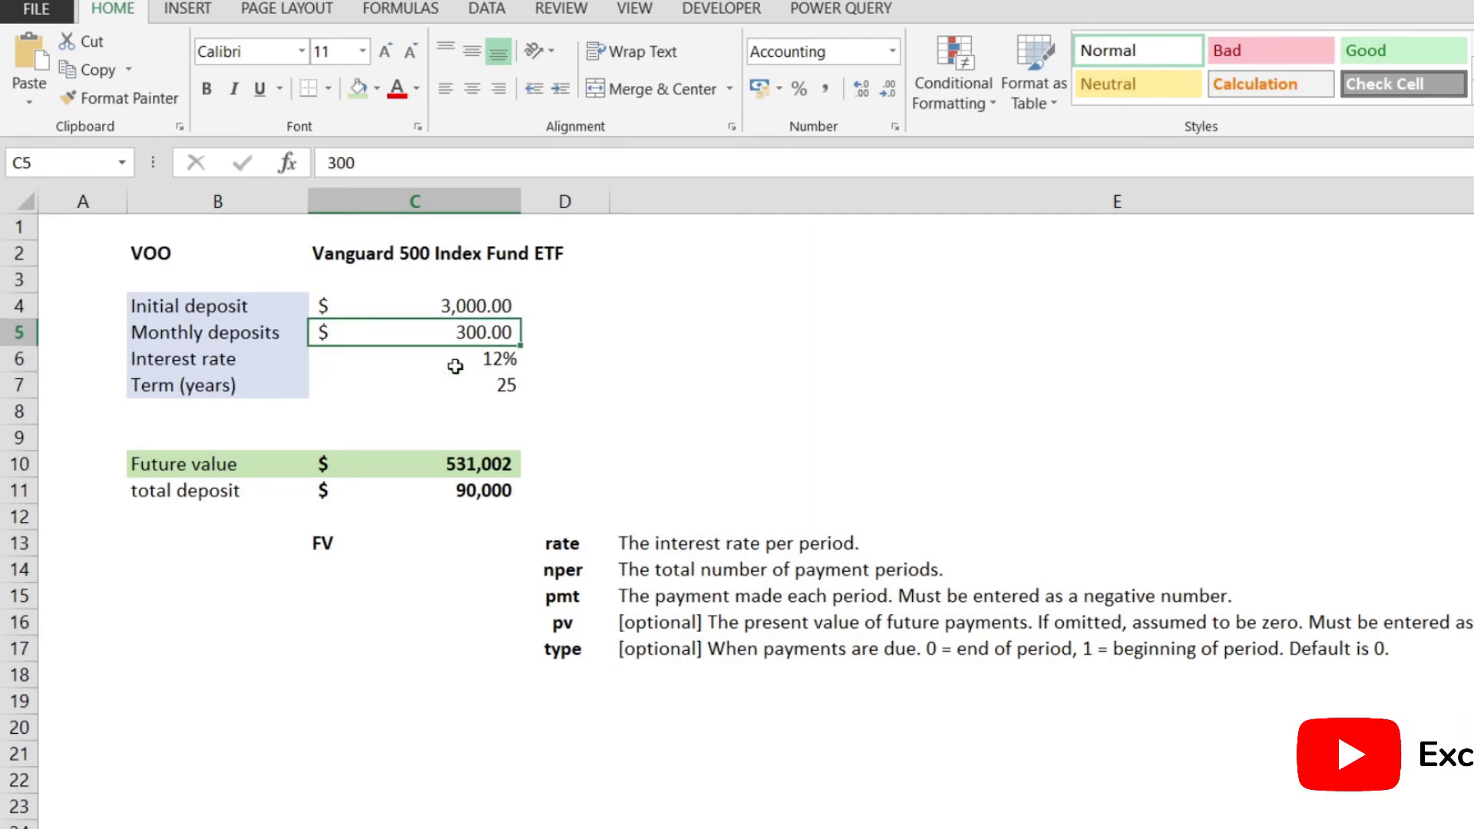
type("500")
key("Return")
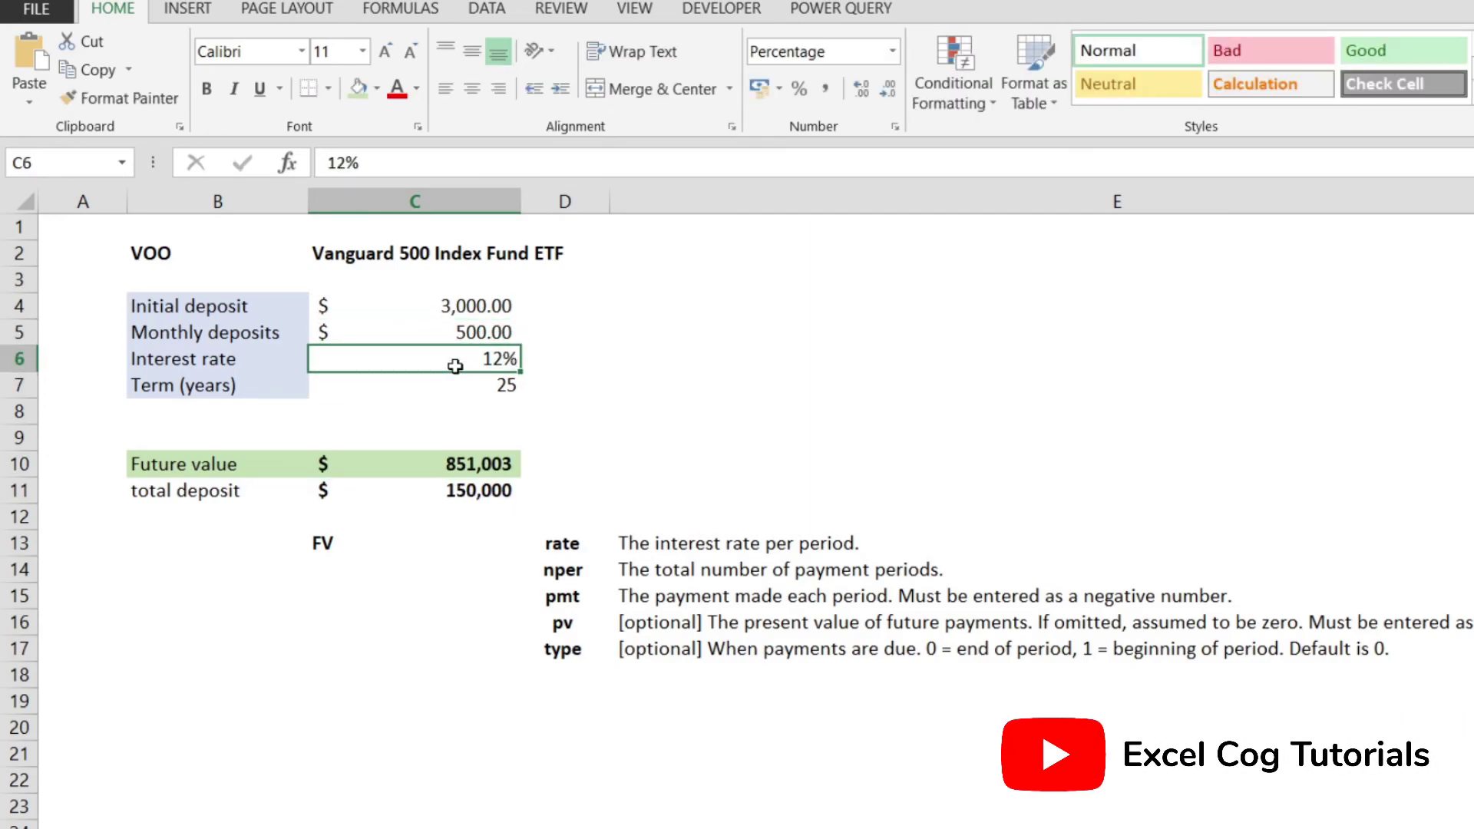
key("Down")
key("Down")
key("Down")
key("Down")
key("shift+Down")
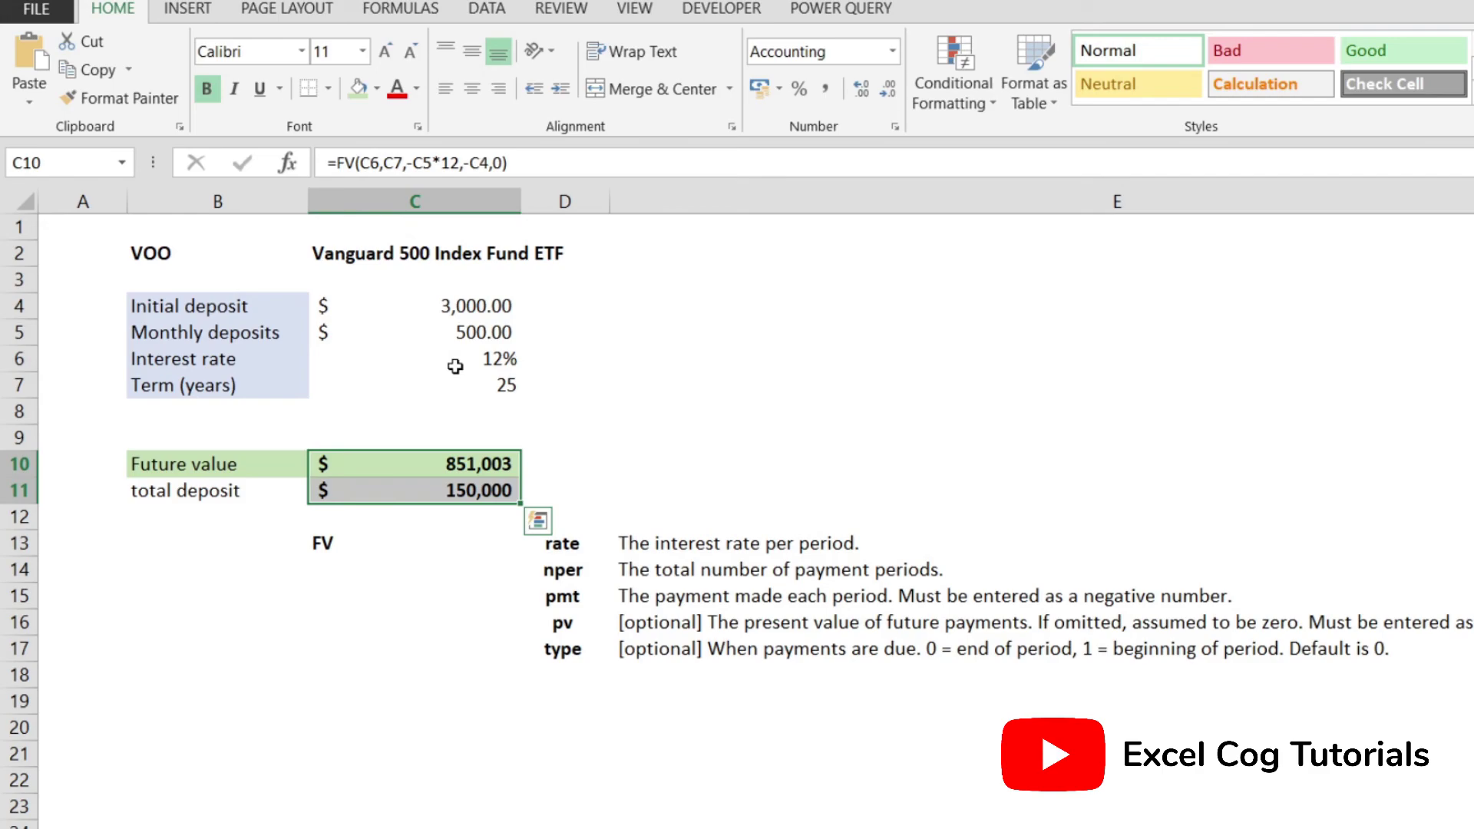
left_click(562, 404)
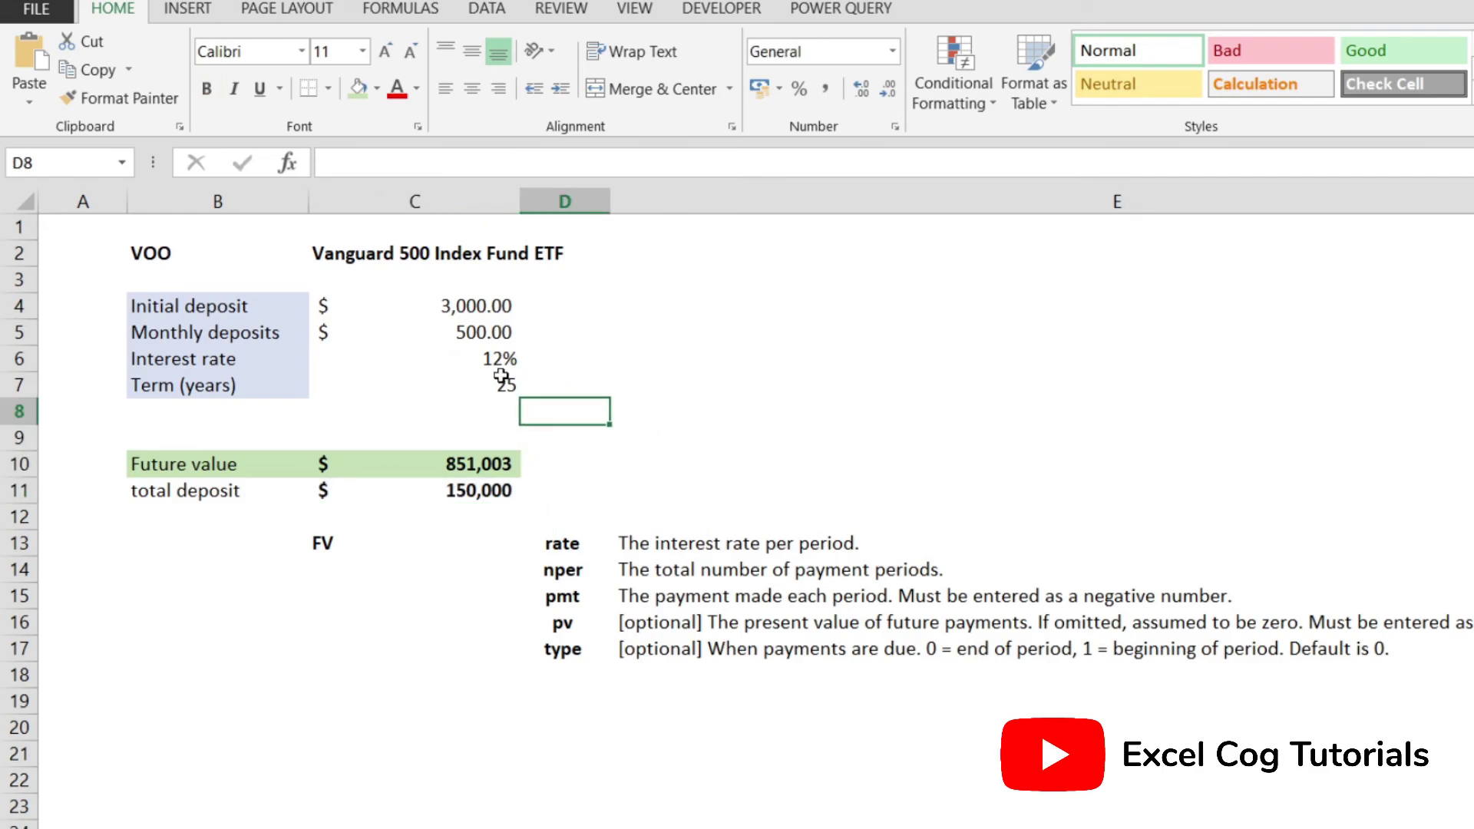
left_click(632, 447)
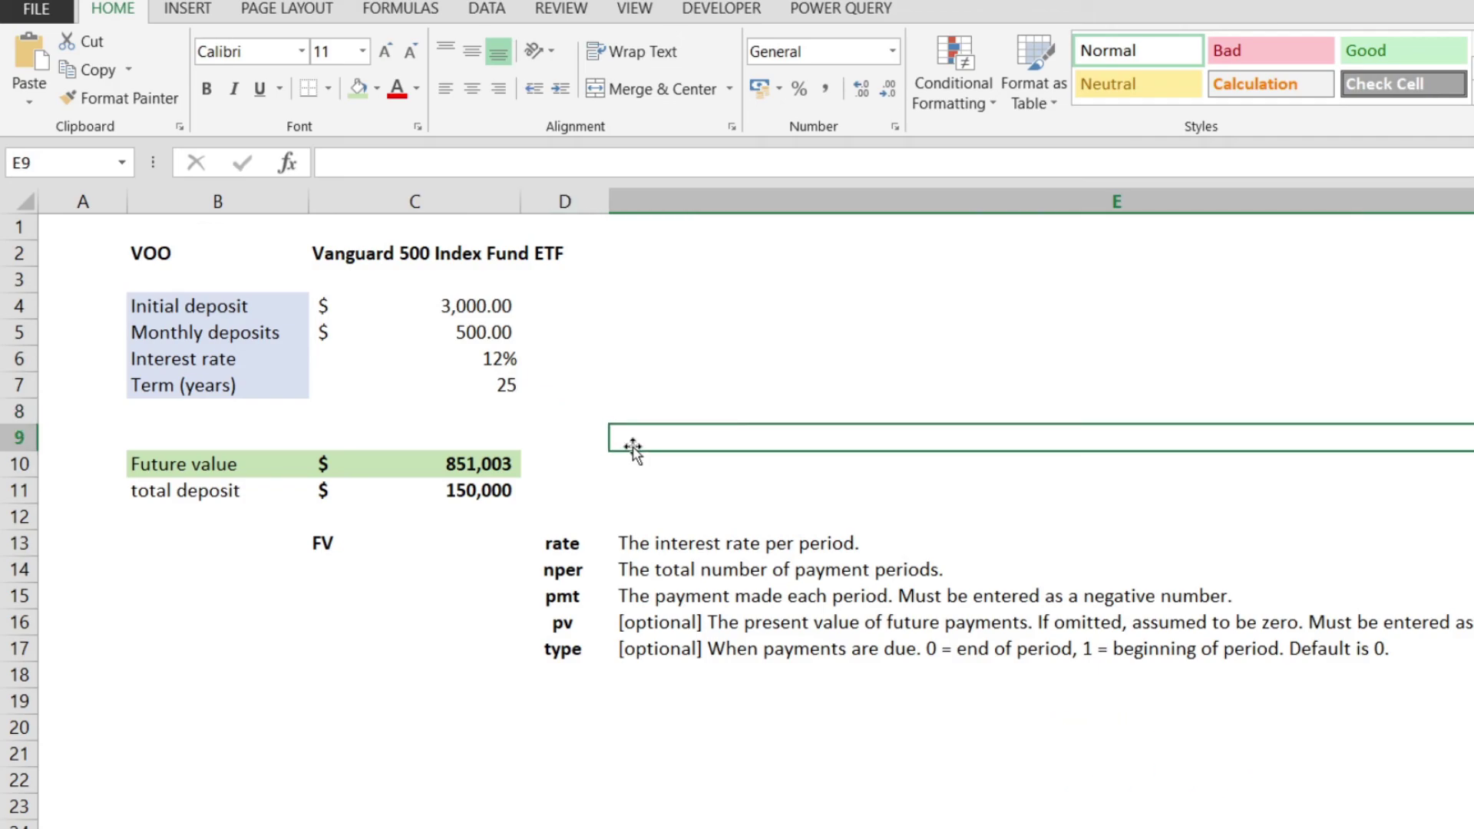